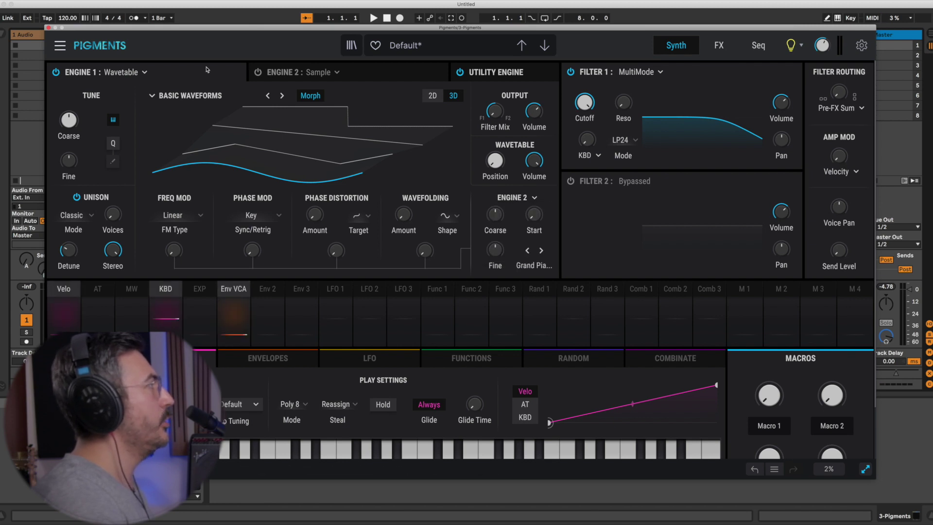
Step: Enable the Sample engine in Engine 2 and raise Engine 1's wavetable position to about 0.408 using Engine 2's linked Engine 1 controls
left_click(372, 73)
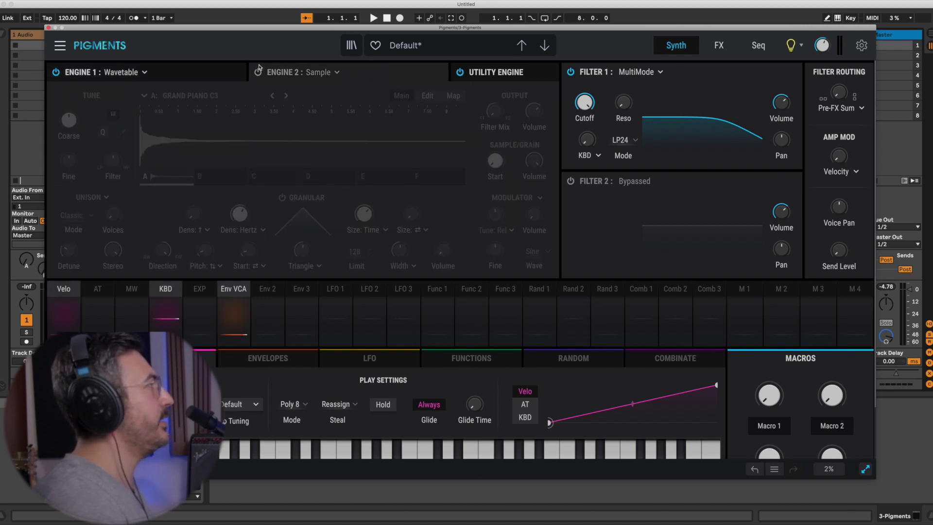
left_click(523, 197)
left_click(570, 243)
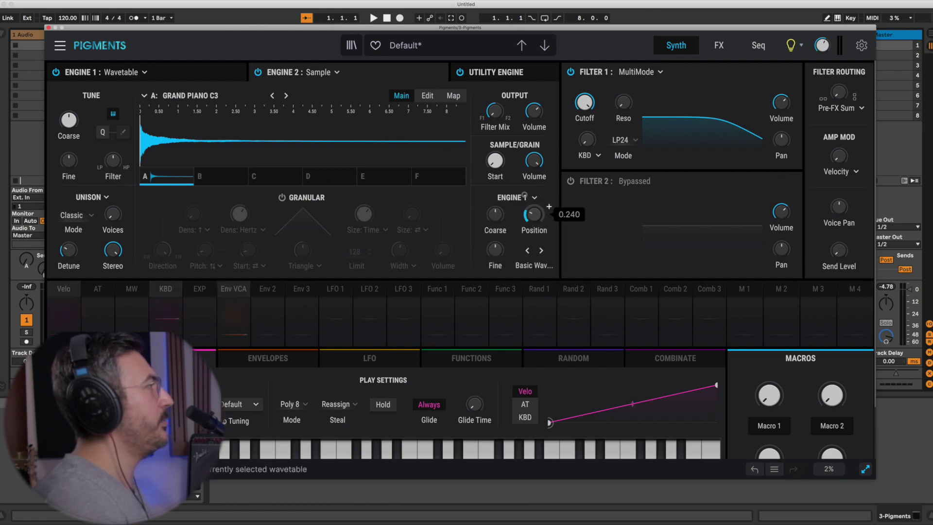
scroll(532, 224, "up", 3)
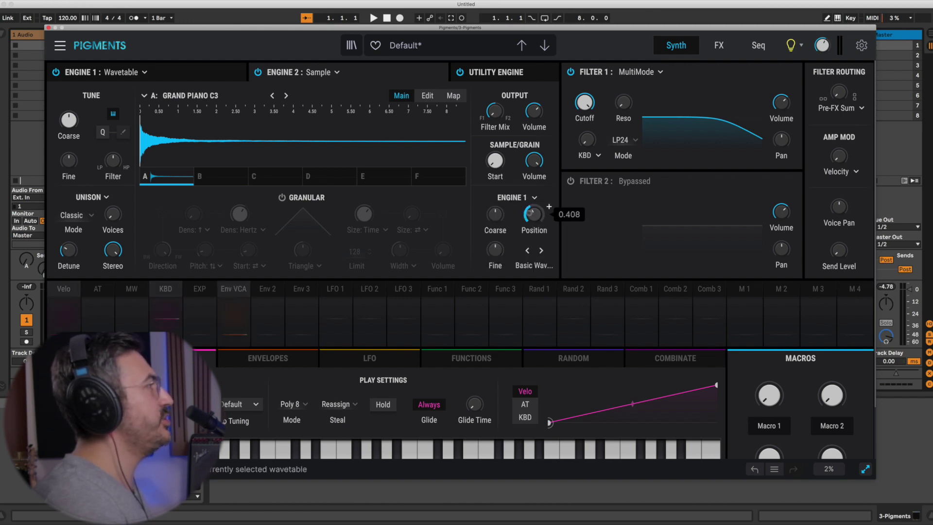
left_click(199, 80)
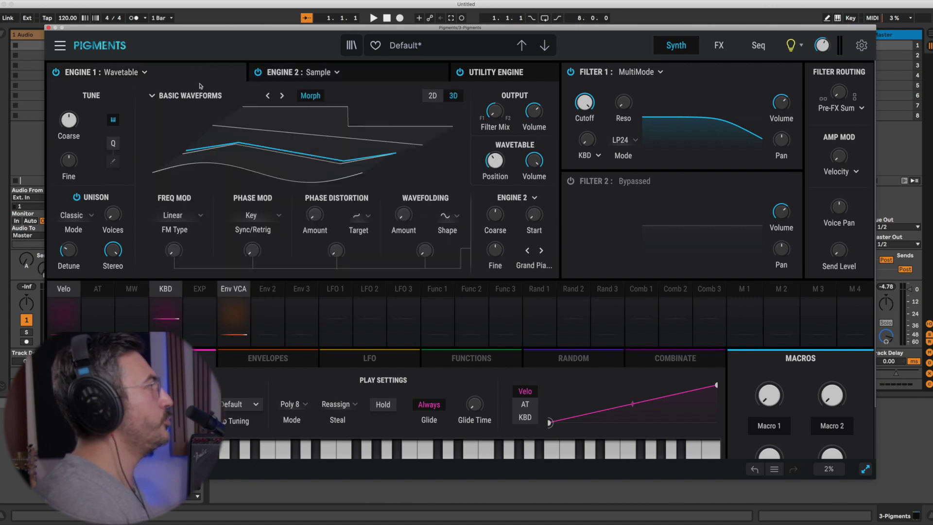
Step: Set Engine 1's wavetable position to 0.192 from Engine 2's page, and compare the sound with Engine 2 off and on
left_click(272, 81)
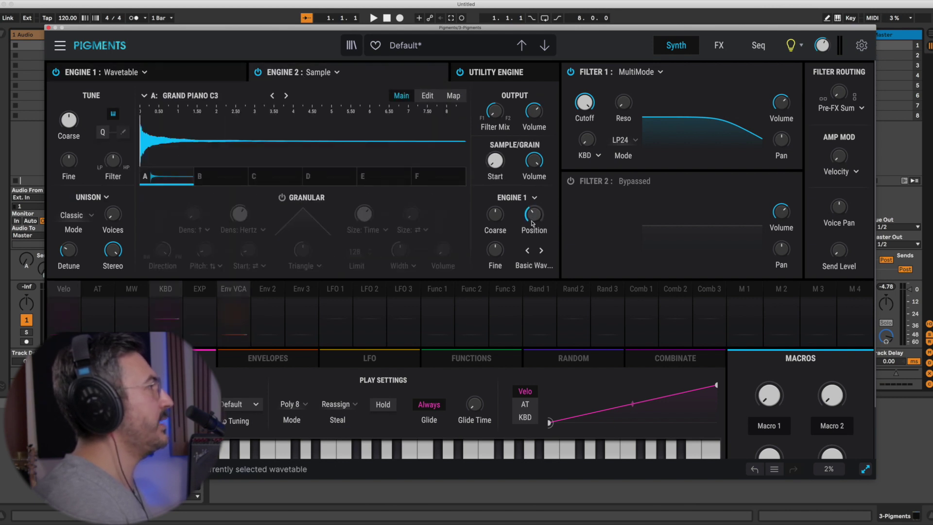
left_click(211, 76)
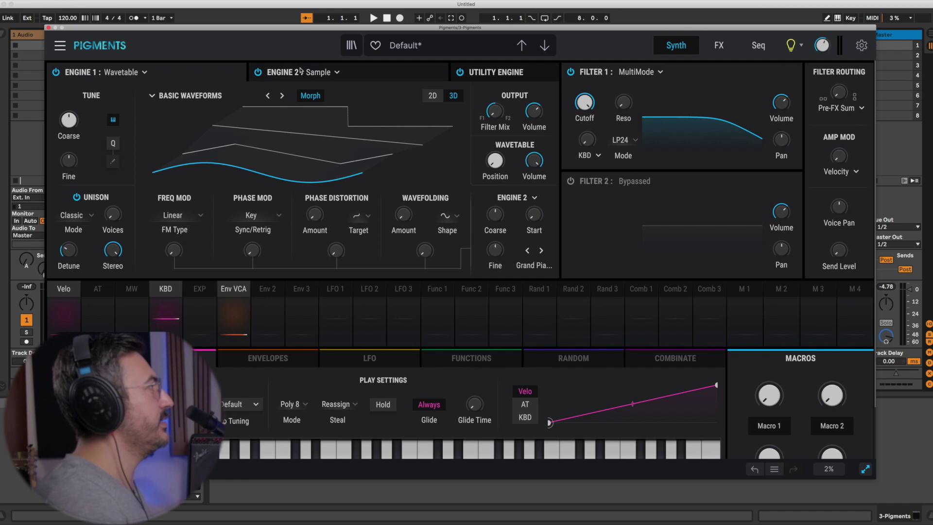
left_click(336, 72)
left_click(529, 204)
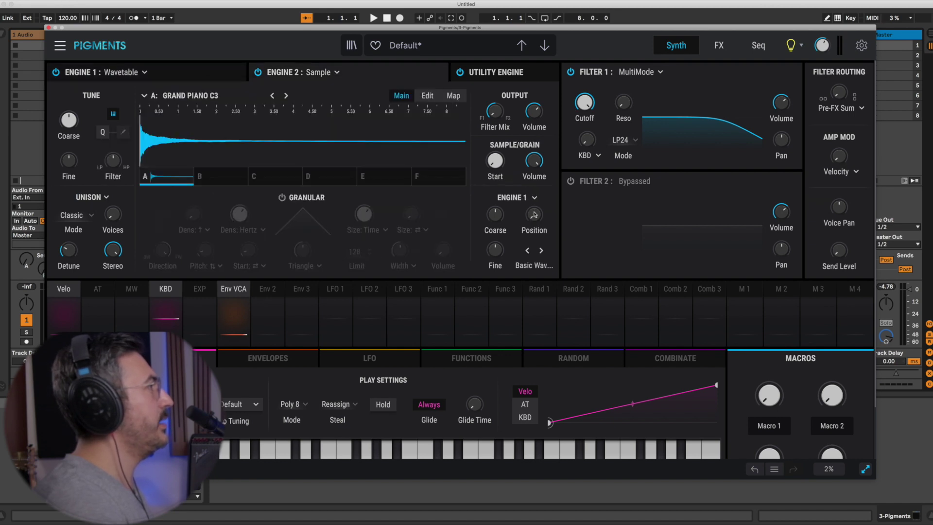
mouse_move(533, 204)
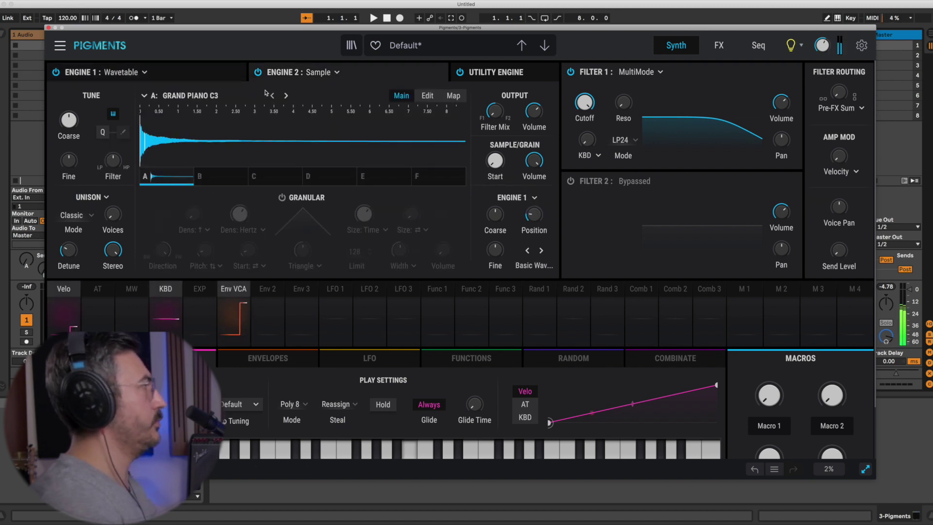
left_click(204, 76)
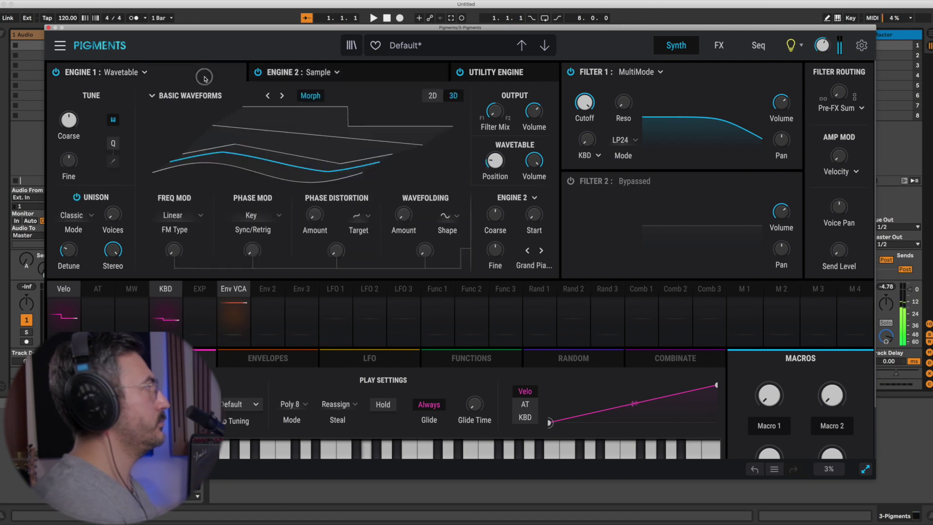
left_click(258, 72)
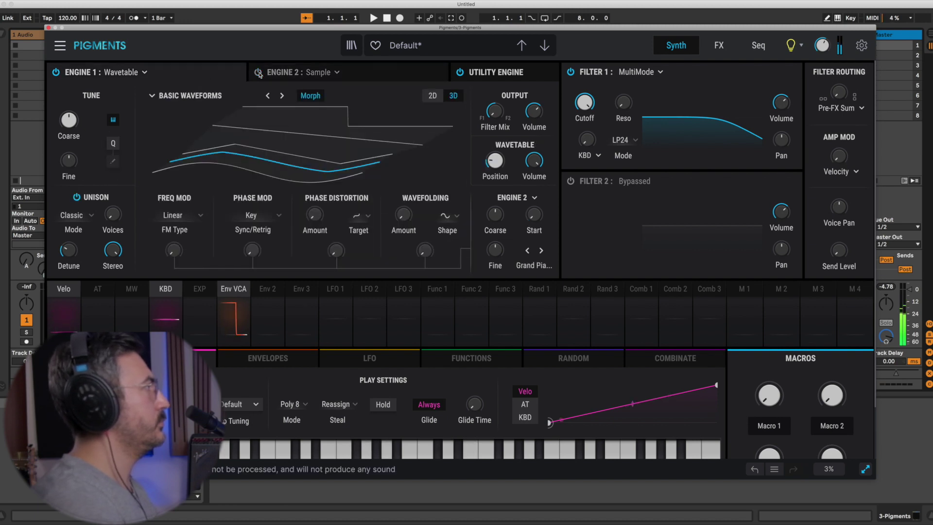
left_click(258, 71)
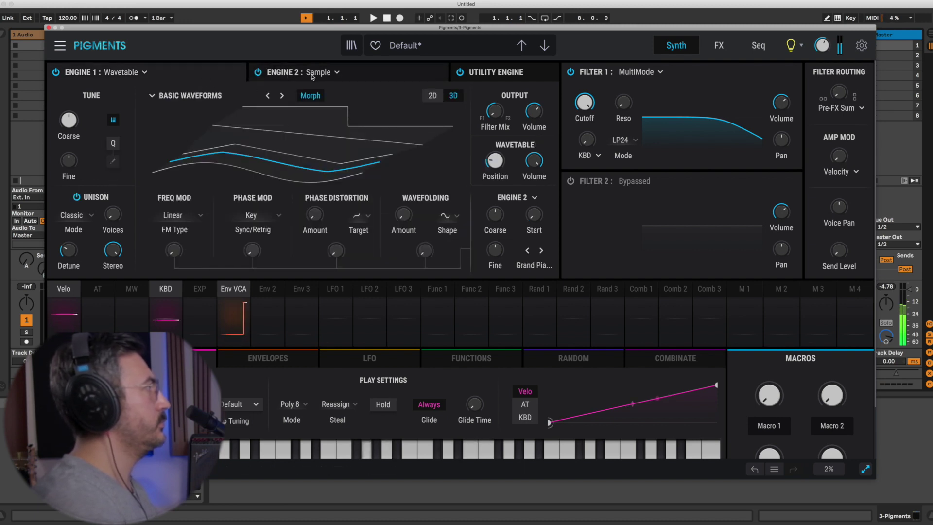
Step: Modulate Engine 1's wavetable position with LFO 1 by 0.39, working from Engine 2's page
left_click(360, 76)
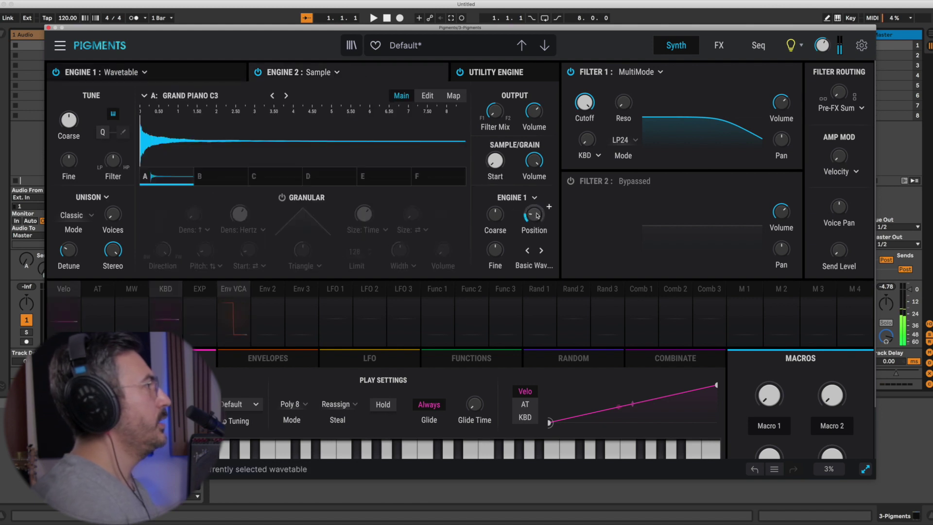
left_click(342, 292)
mouse_move(534, 210)
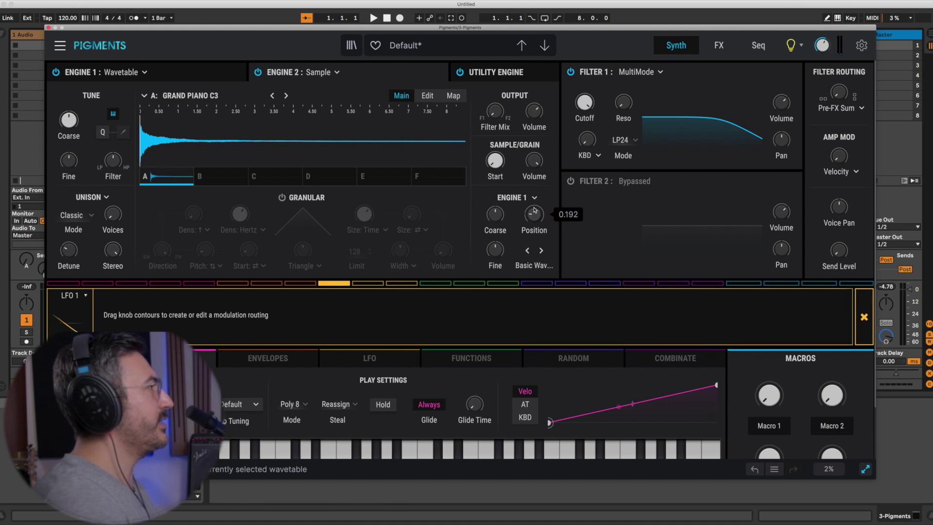
left_click_drag(534, 207, 534, 184)
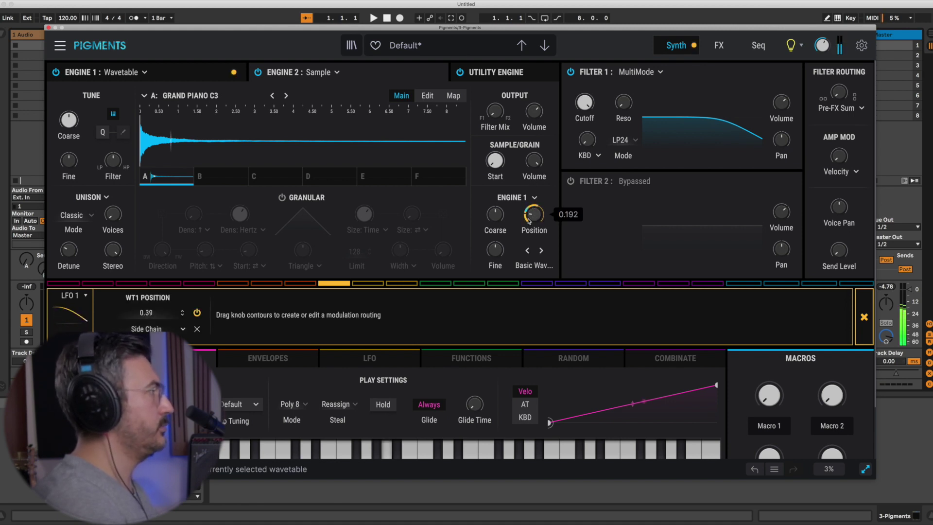
Step: Check the modulated wavetable position on both engine pages and close the LFO 1 modulation routing
left_click(199, 77)
left_click(387, 78)
left_click(199, 79)
left_click(442, 77)
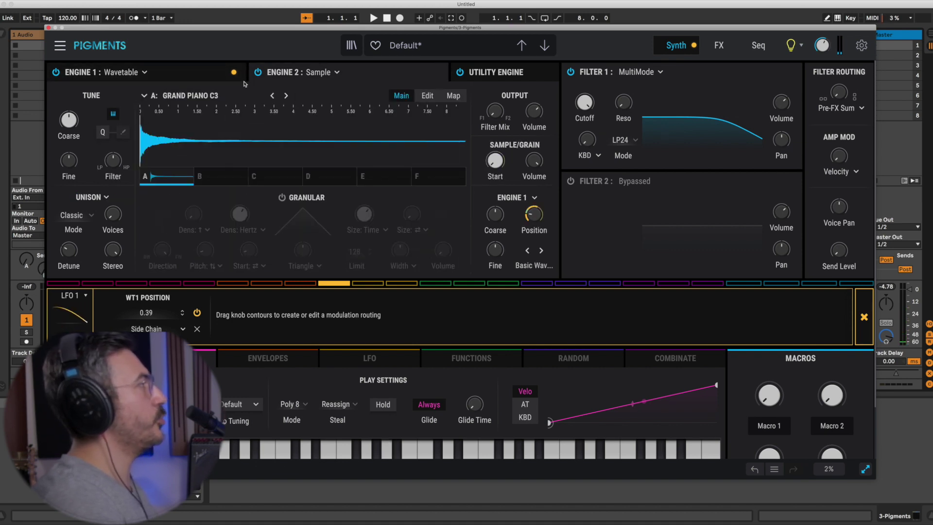
left_click(167, 79)
left_click(383, 74)
left_click(864, 317)
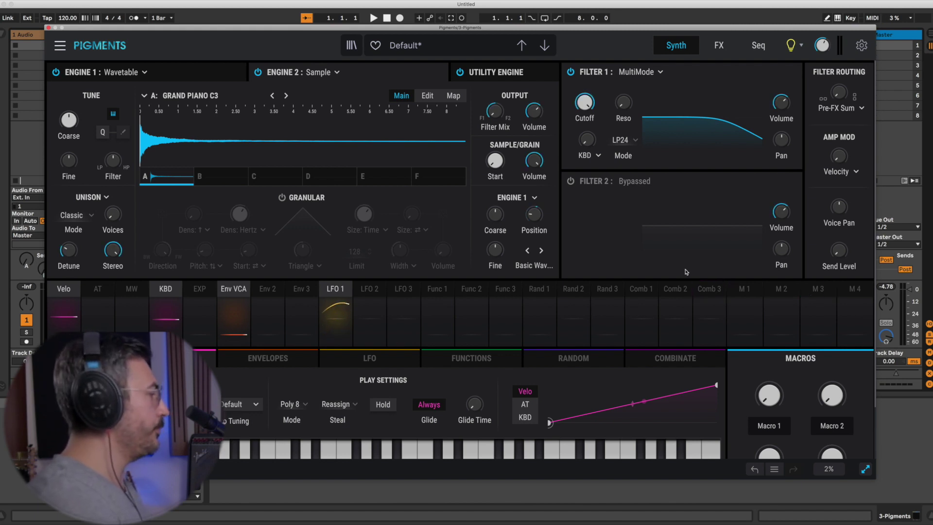
Step: Replace the Delay and Reverb in effects bus FX A with a single Distortion in the first slot
left_click(718, 47)
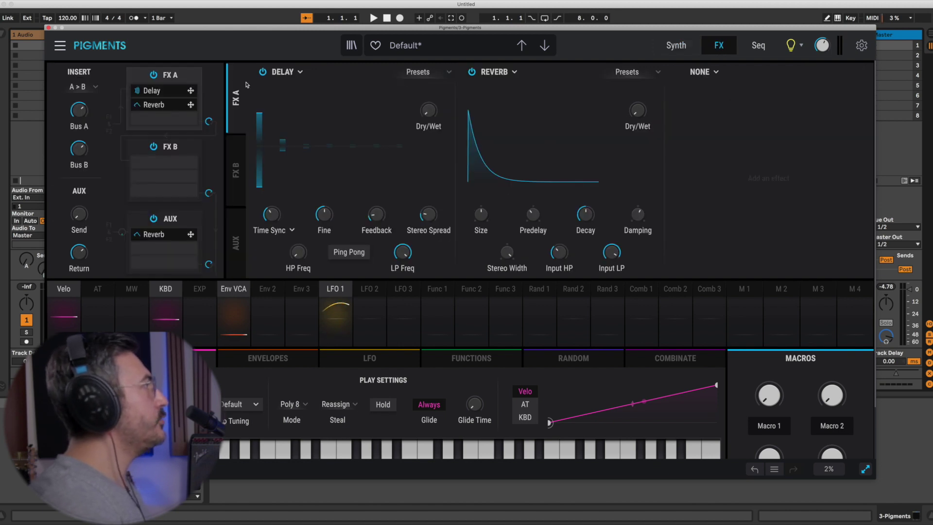
left_click(300, 72)
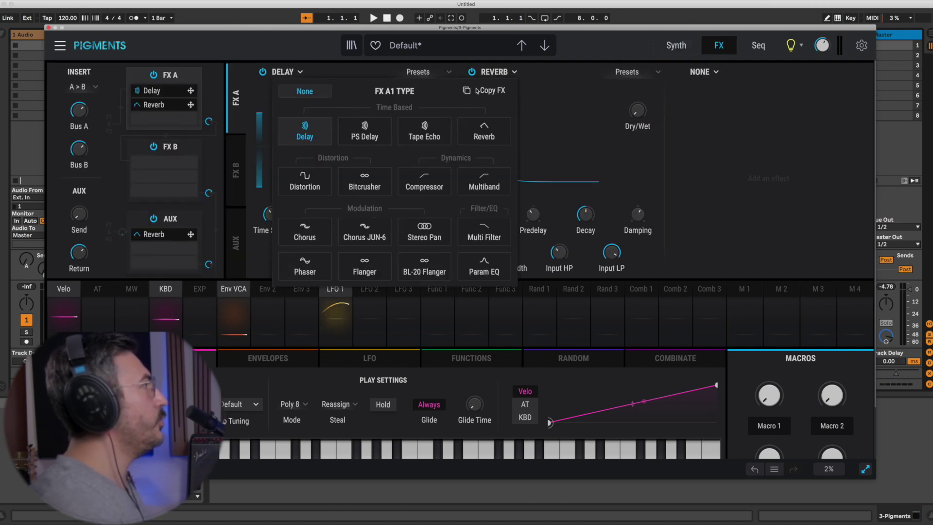
left_click(546, 77)
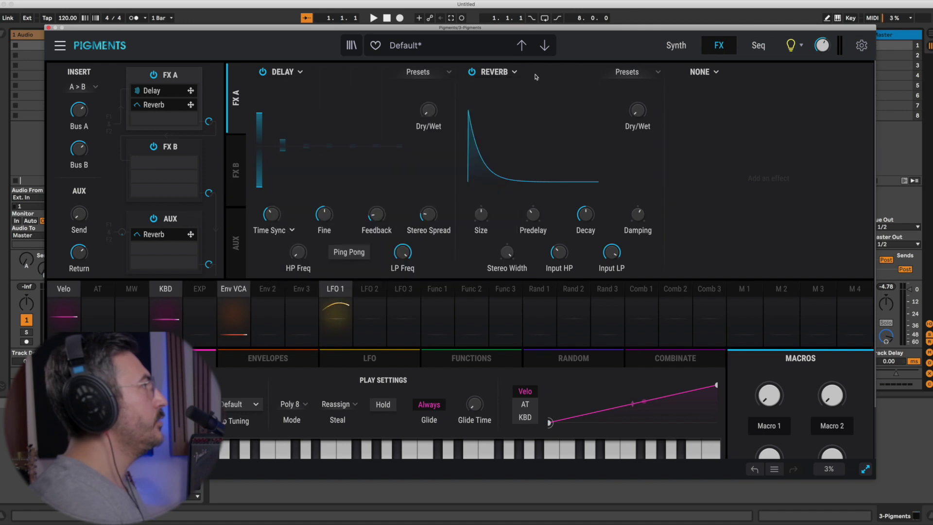
left_click(513, 73)
left_click(519, 92)
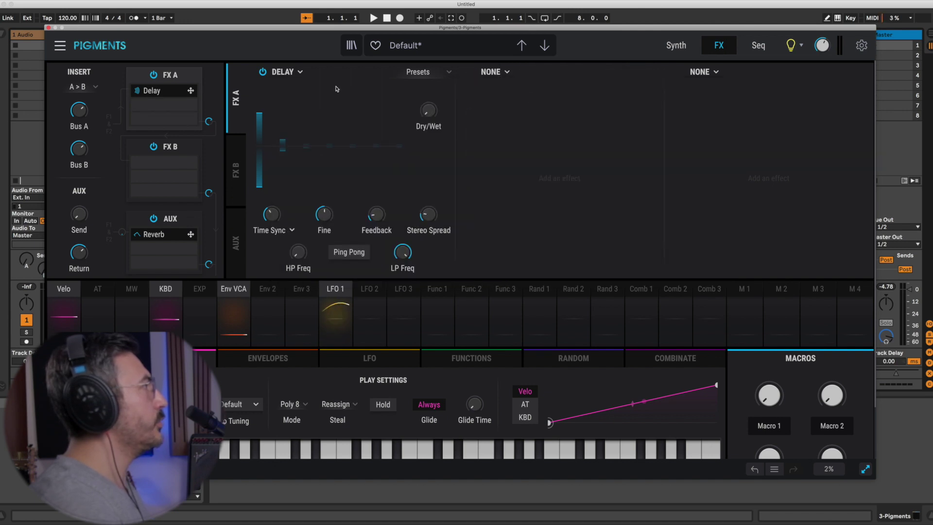
left_click(284, 73)
left_click(305, 92)
left_click(294, 74)
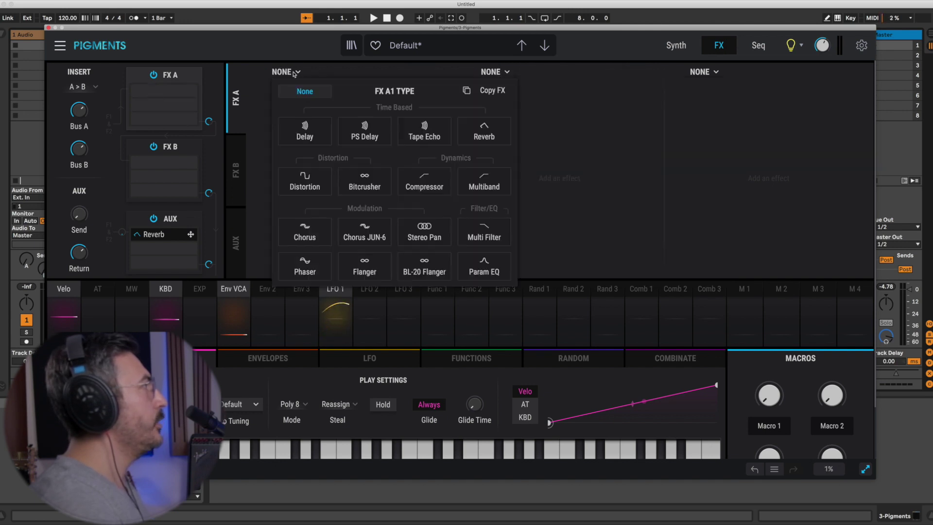
left_click(307, 180)
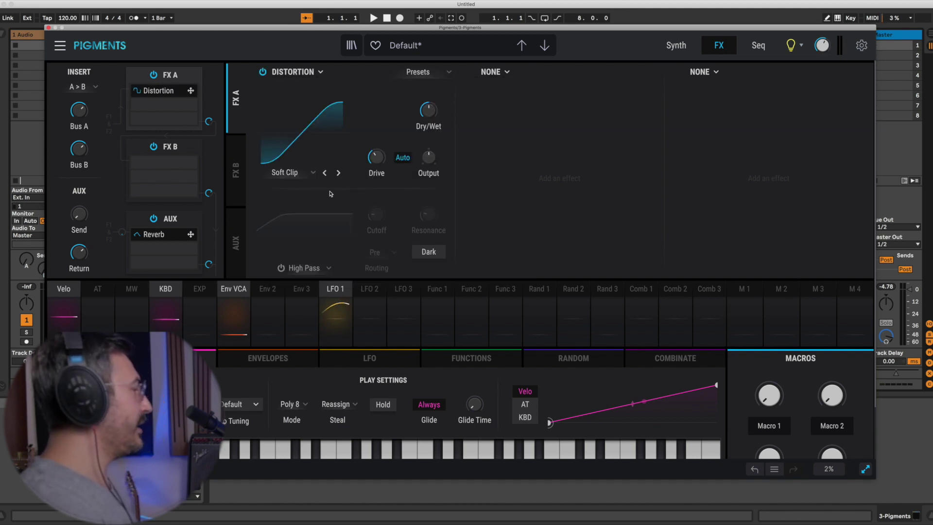
Step: Try the Germanium and Asymmetrical distortion types with the Drive raised
left_click(308, 175)
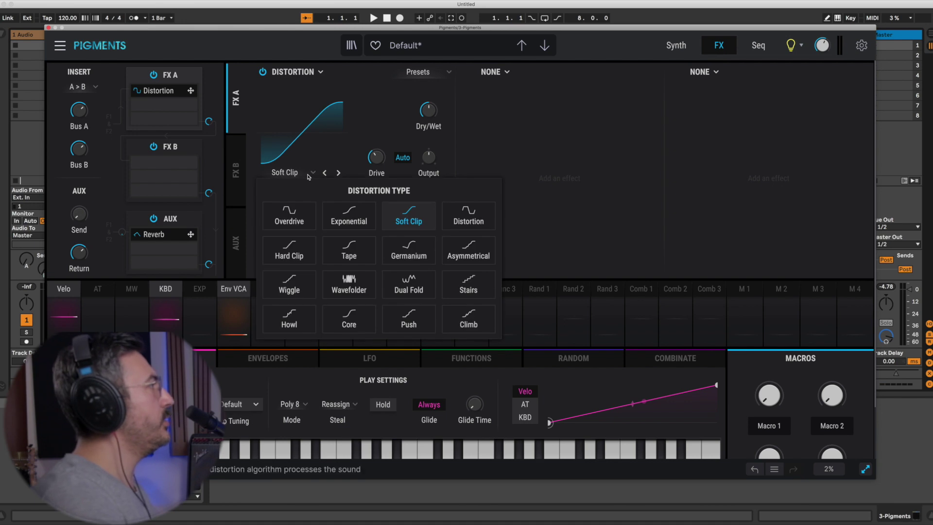
left_click(310, 172)
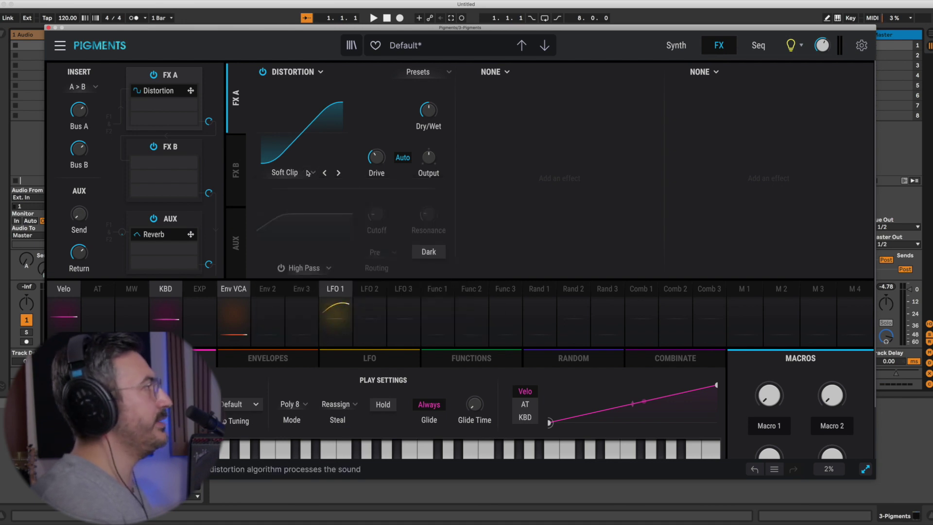
left_click(301, 174)
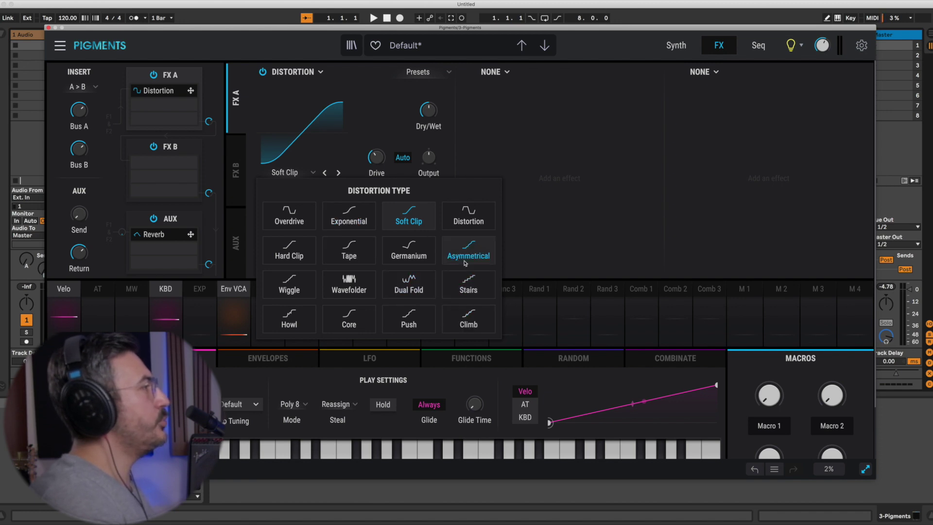
left_click(414, 252)
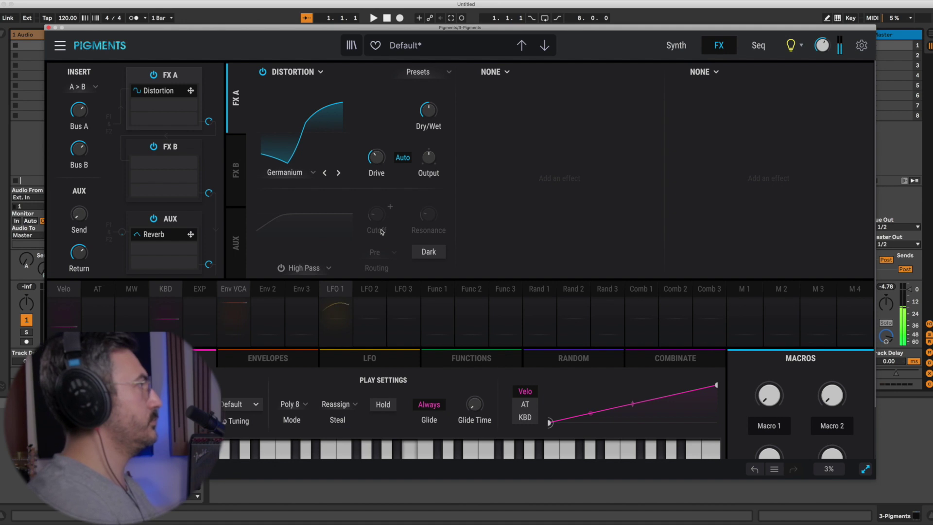
left_click_drag(377, 159, 381, 157)
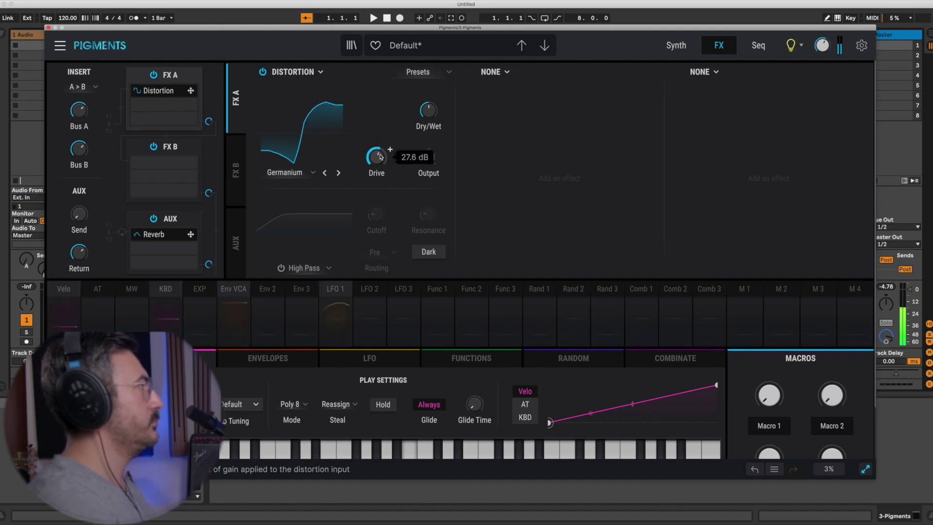
left_click(338, 173)
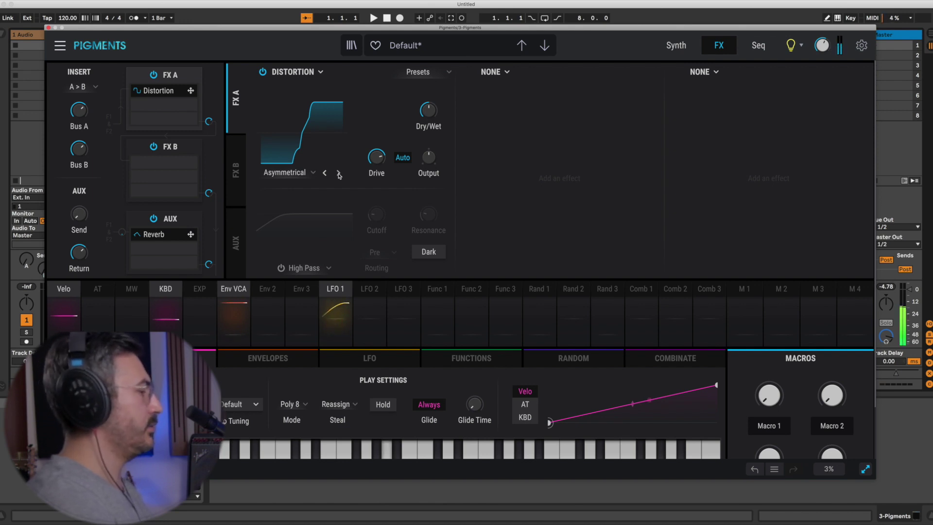
Step: Load the Grit preset in the FX A Distortion effect
left_click(419, 72)
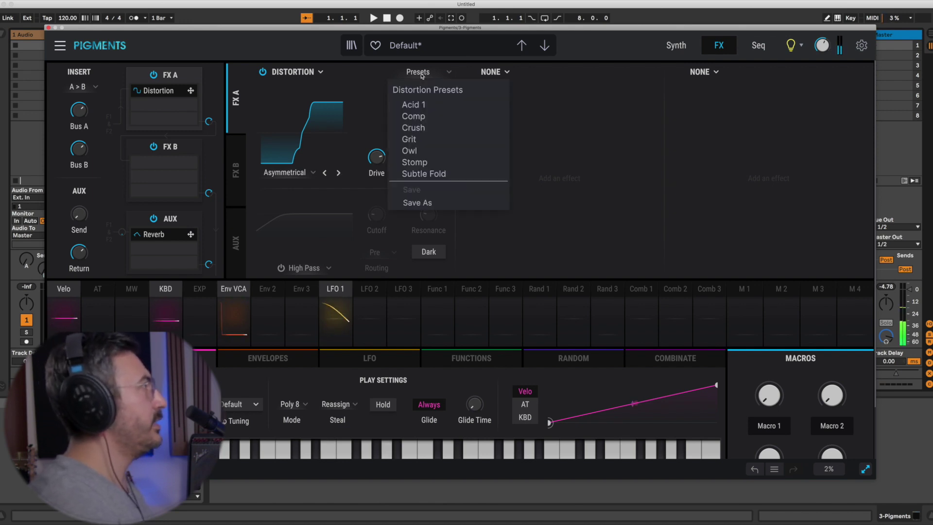
left_click(421, 141)
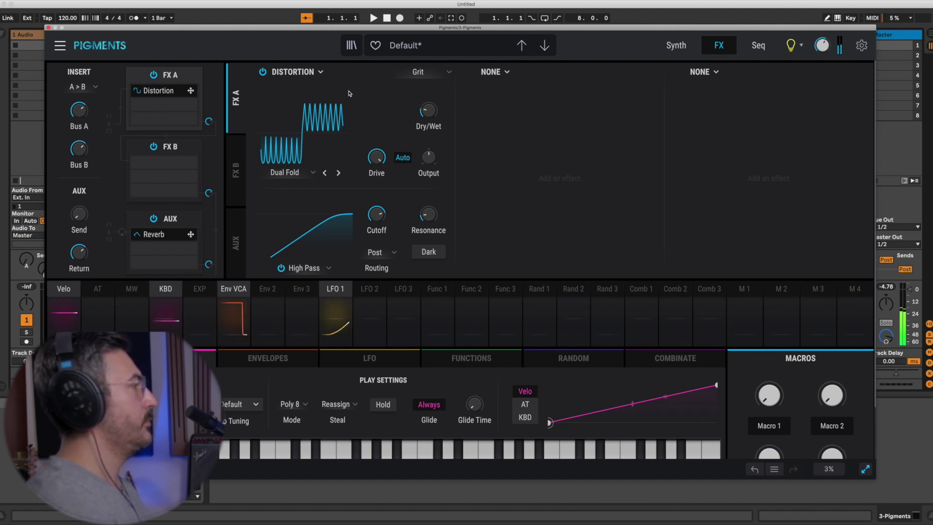
Step: Change Filter 1 of the synth section to the Comb type with LP6 as its mode
left_click(677, 47)
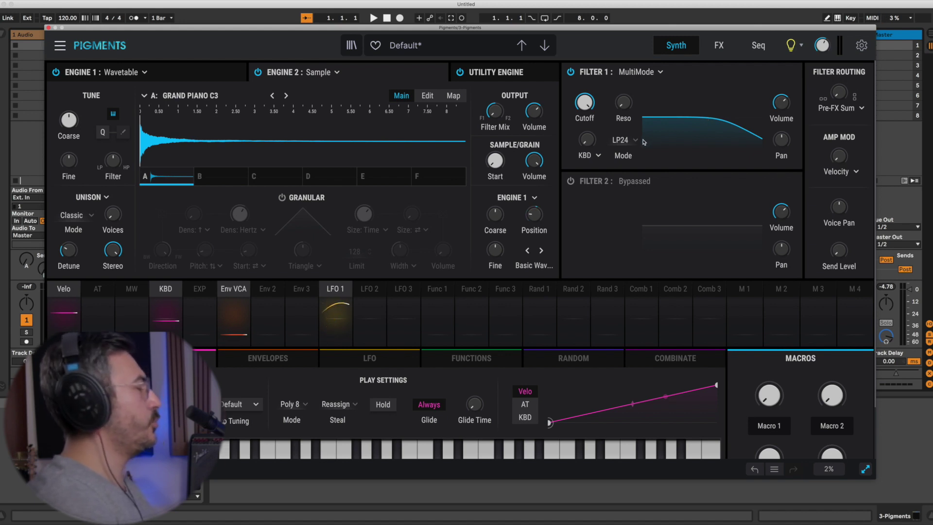
left_click(638, 73)
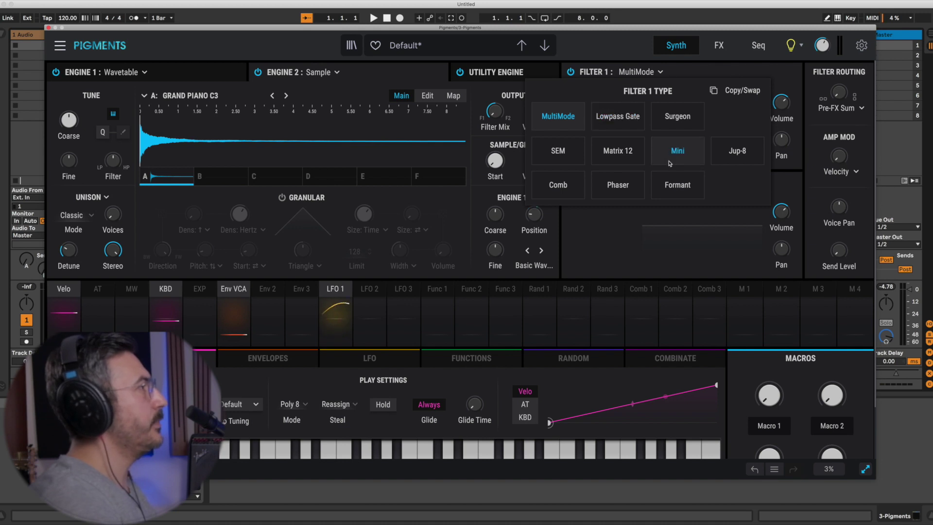
left_click(575, 186)
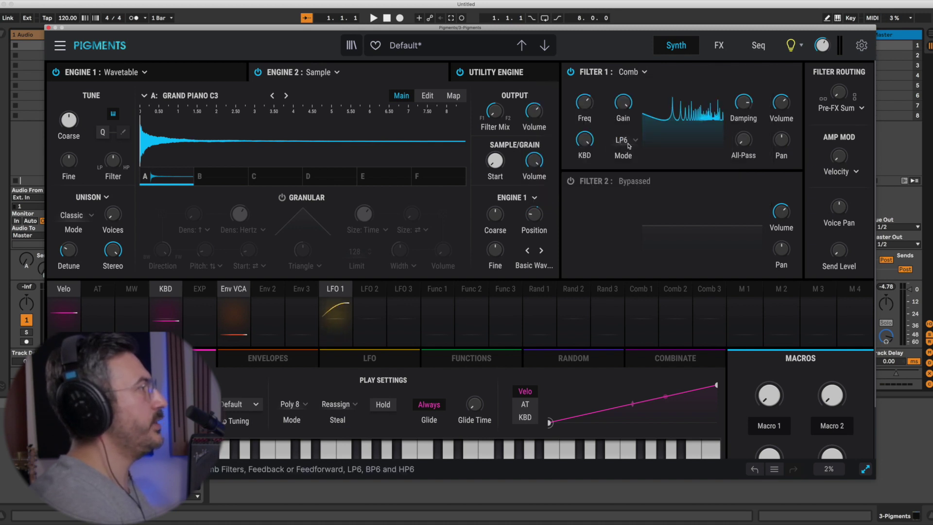
left_click(626, 154)
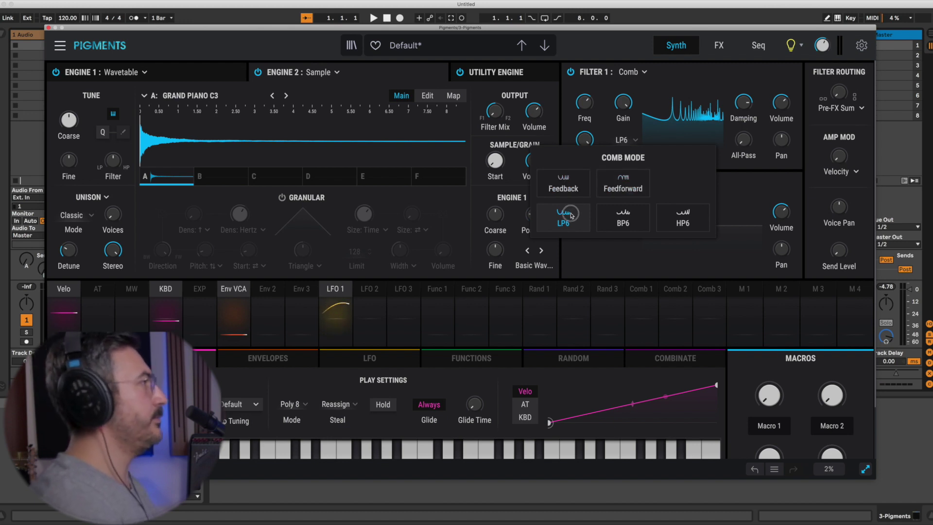
left_click(576, 209)
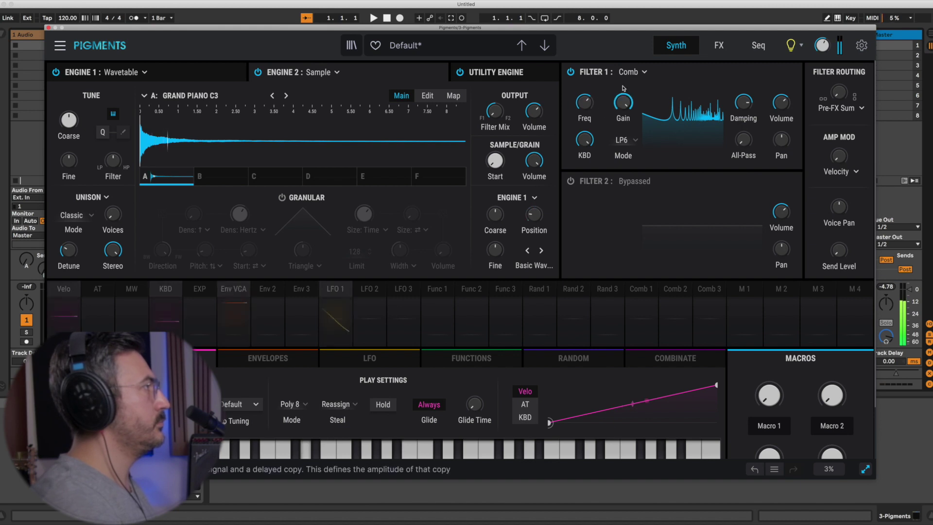
Step: Switch Filter 1's comb mode through BP6 and HP6, ending on Feedback
left_click(629, 71)
left_click(612, 159)
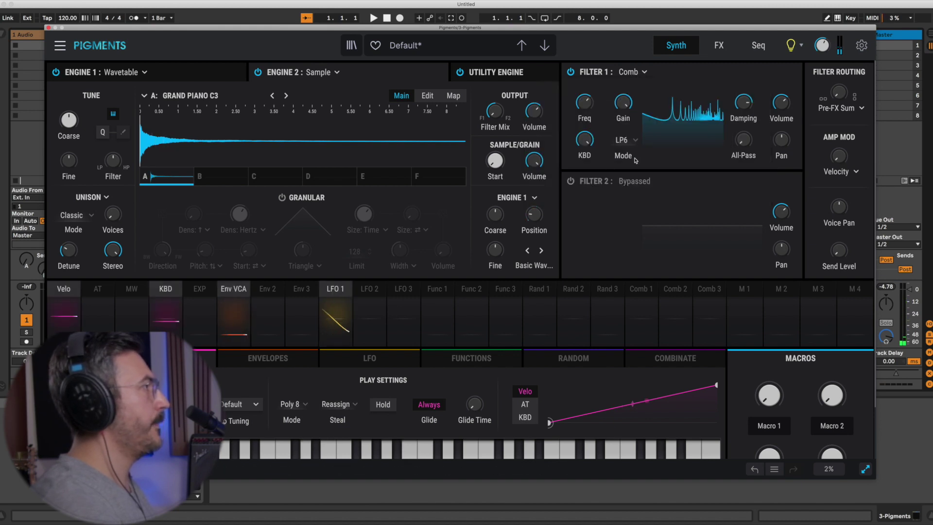
left_click(631, 142)
left_click(627, 218)
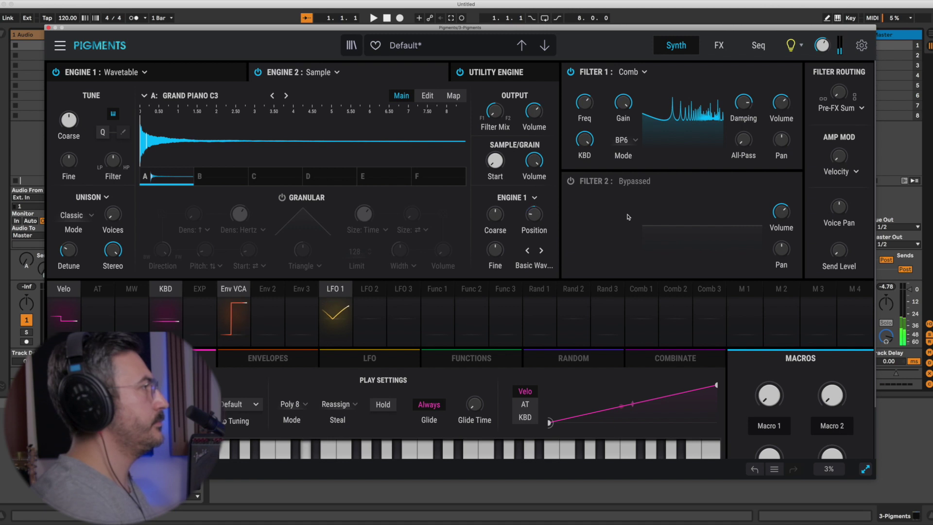
left_click(632, 141)
left_click(669, 217)
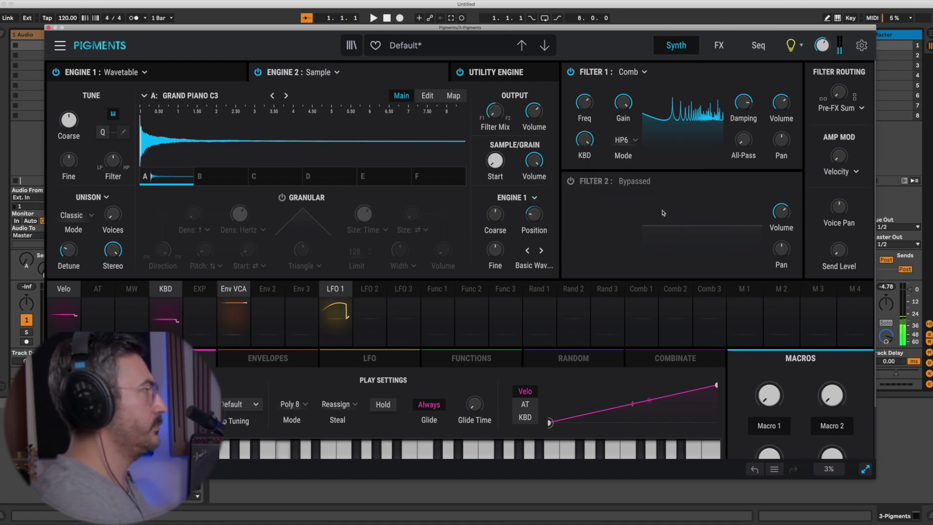
left_click(633, 140)
left_click(563, 183)
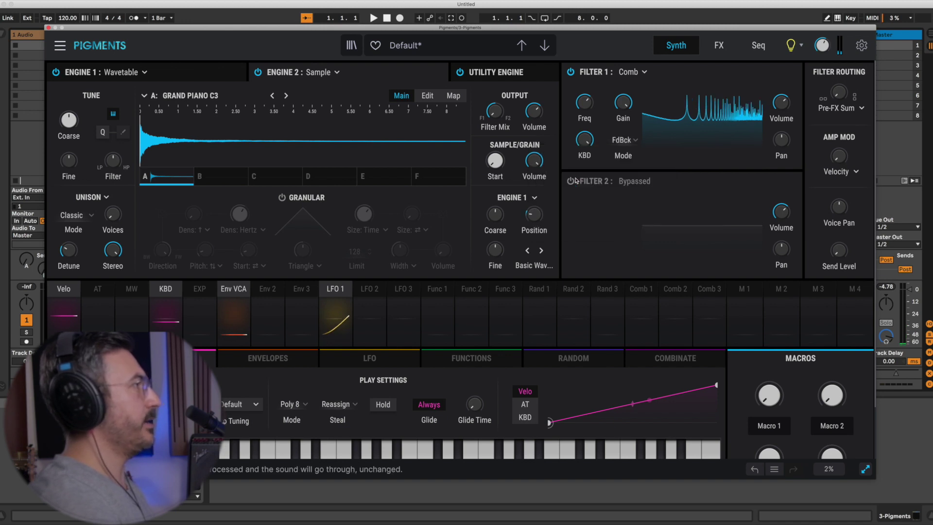
Step: Modulate Filter 1's Freq with LFO 1 by 0.04
mouse_move(821, 45)
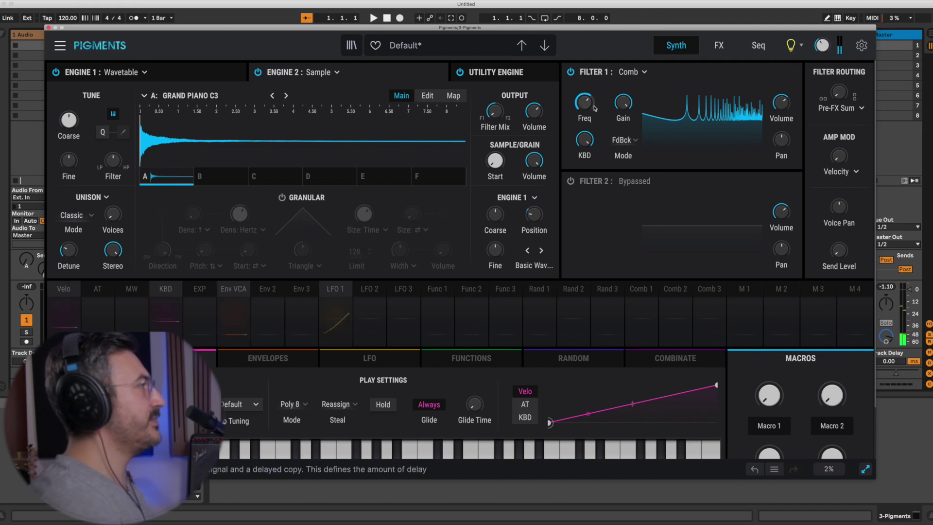
left_click(334, 288)
left_click_drag(585, 98, 599, 80)
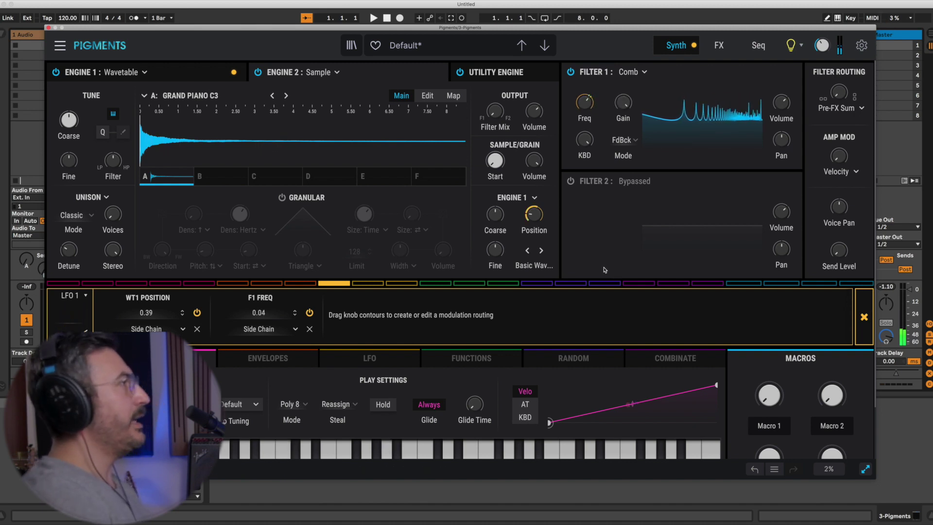
Step: Compare Filter 1's Feedforward and Feedback comb modes, ending on Feedback with Engine 2's Granular switched on
left_click(629, 144)
left_click(635, 183)
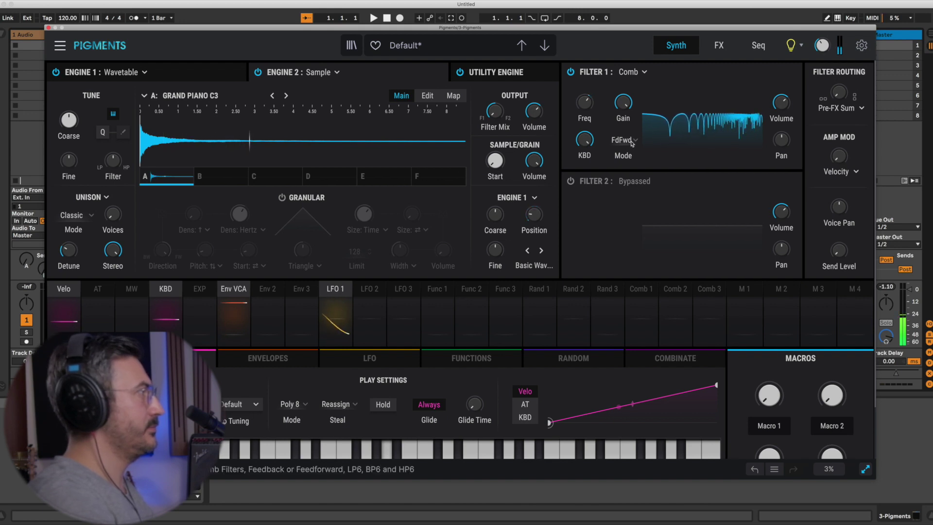
left_click(282, 197)
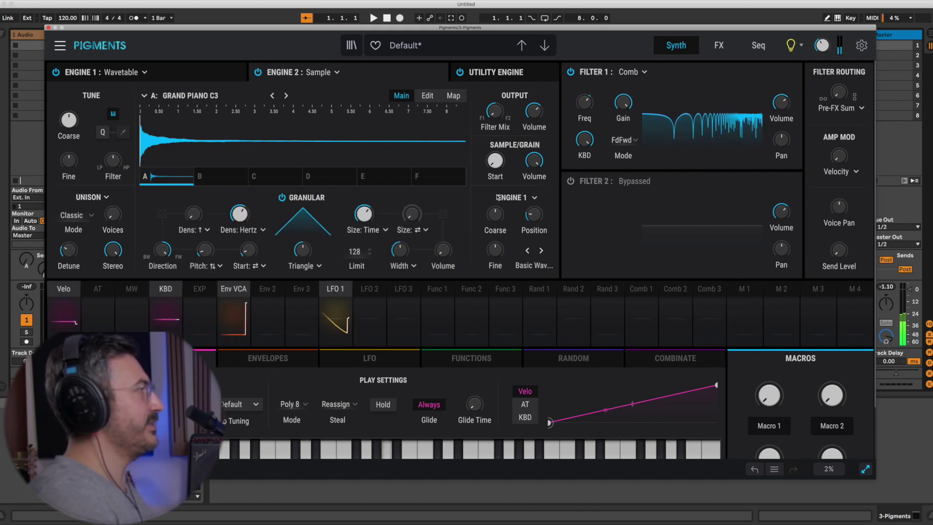
left_click(623, 150)
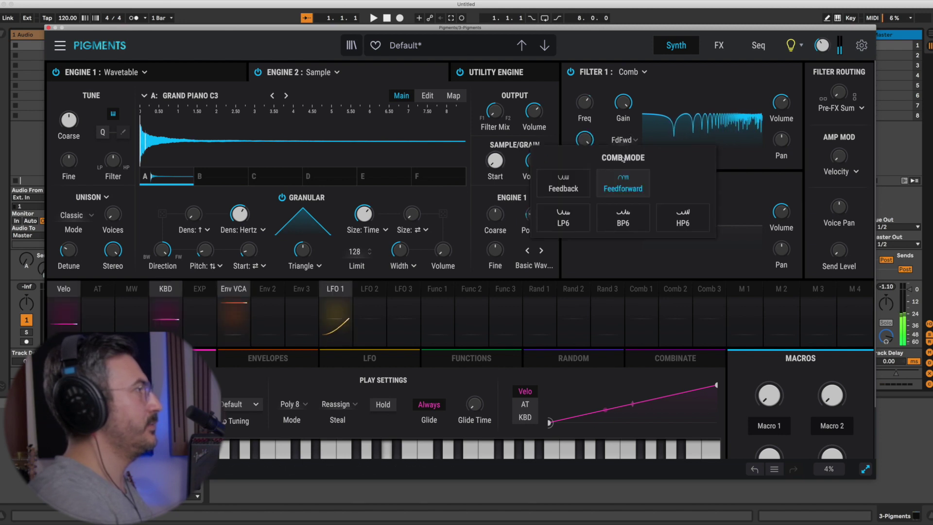
left_click(584, 183)
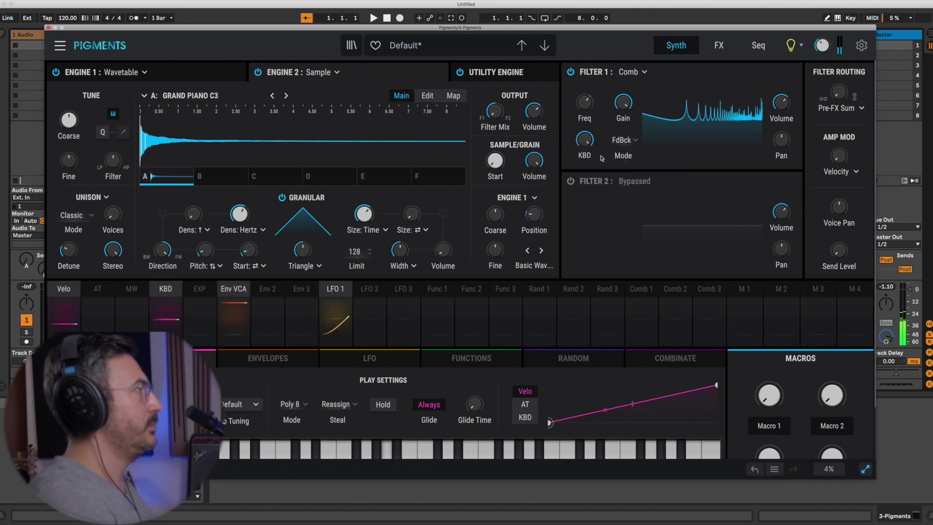
Step: Empty sample slot A in Engine 2 and preview the Vibraphone C5 sample from Bells & Mallets
left_click(187, 176)
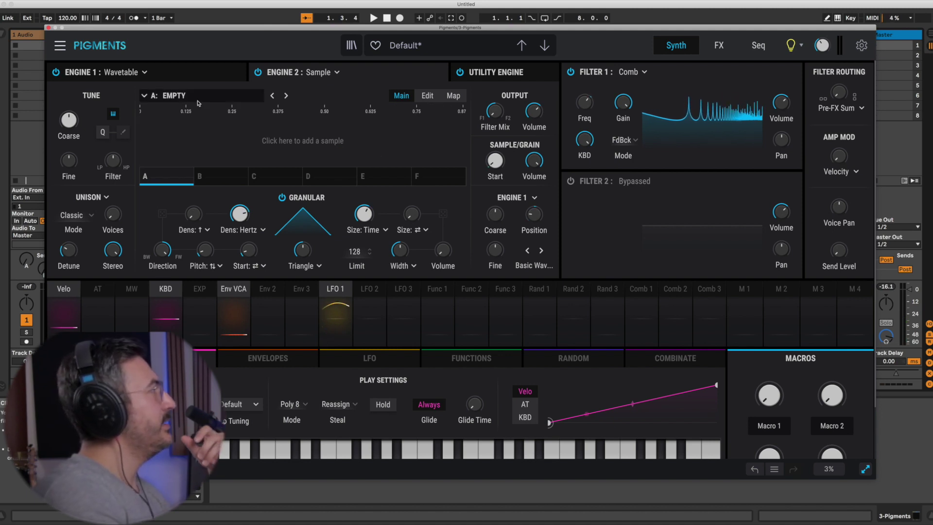
left_click(293, 131)
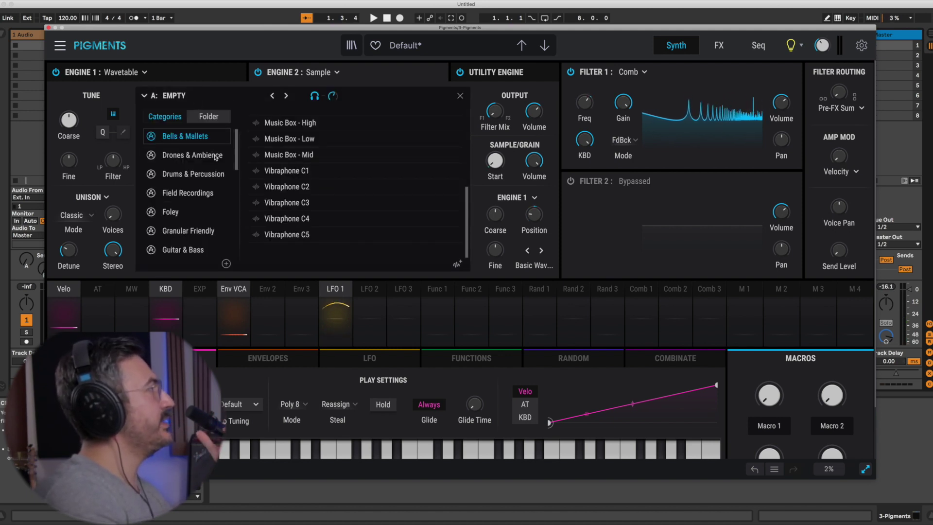
left_click(355, 176)
left_click(302, 236)
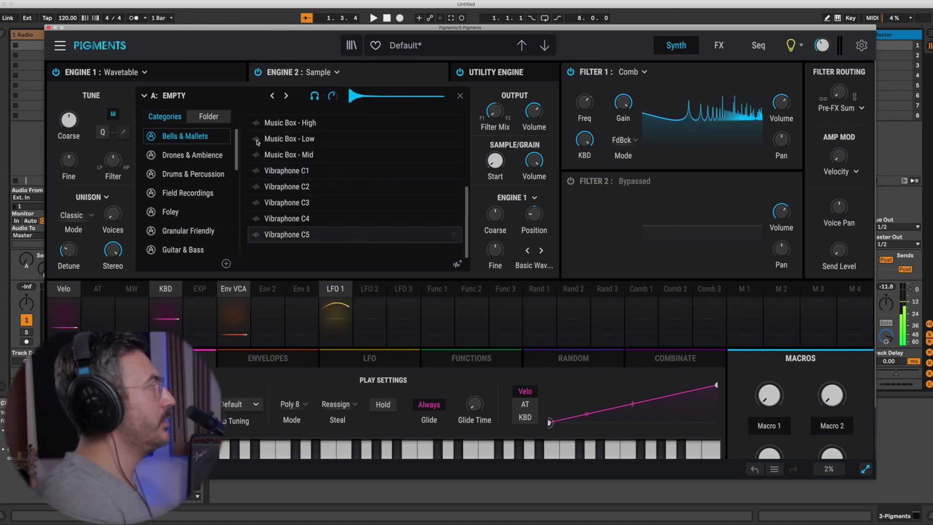
Step: Add a custom sample folder from the Desktop to the folder view of Engine 2's sample browser
left_click(214, 121)
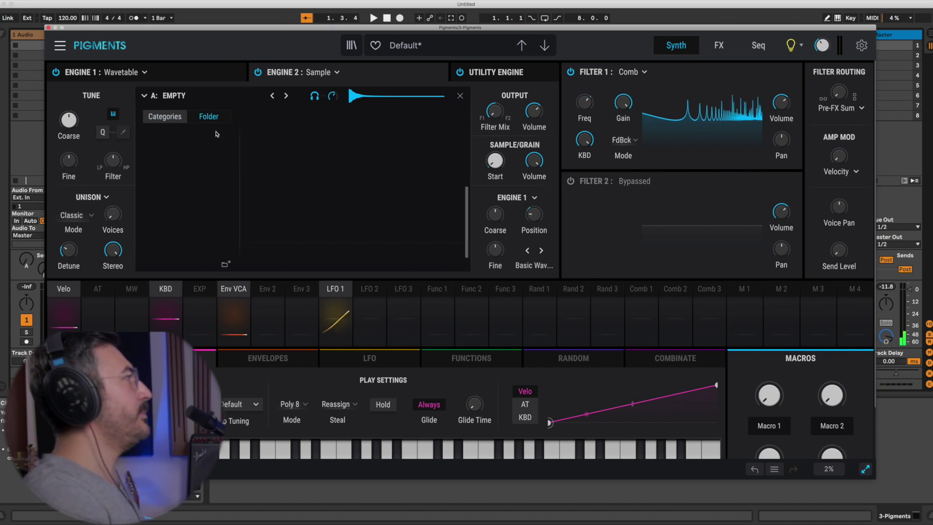
left_click(226, 264)
left_click(412, 167)
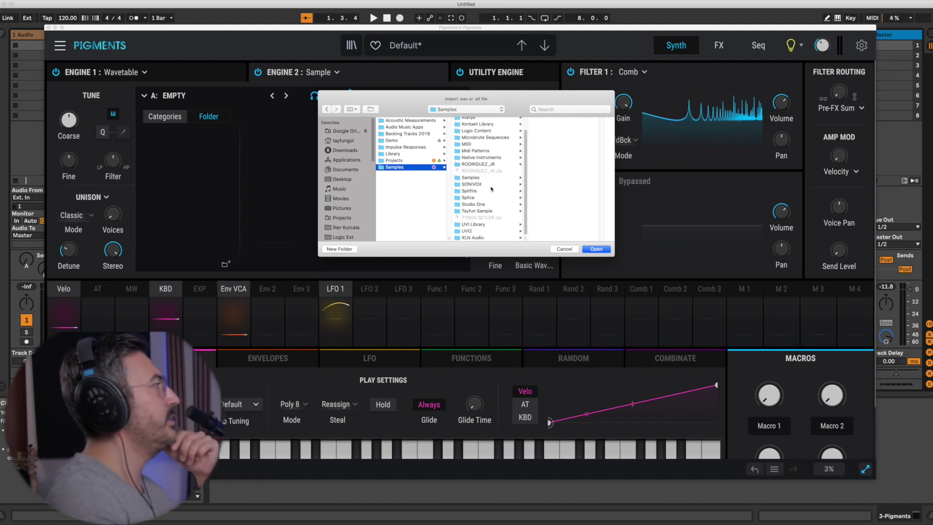
left_click(479, 177)
left_click(343, 179)
left_click(413, 178)
left_click(596, 249)
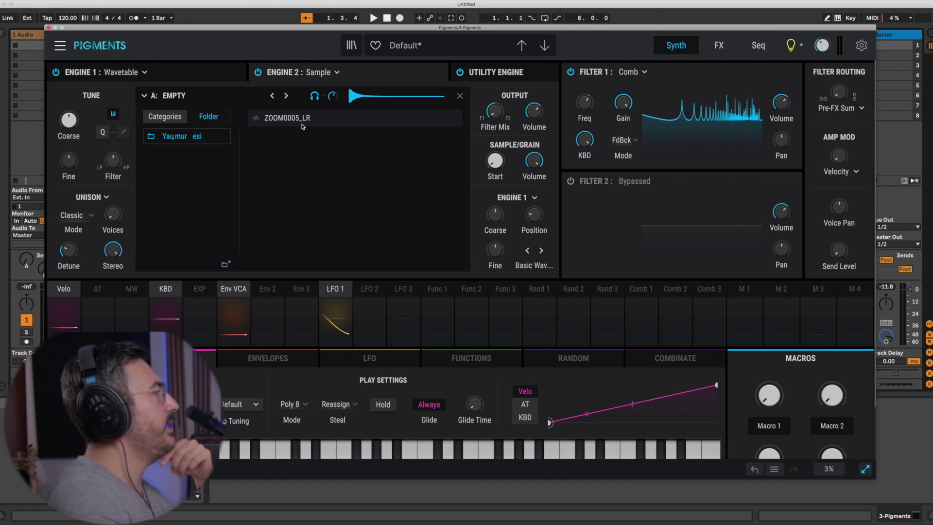
Step: Load ZOOM0005_LR into Engine 2's slot A, starting at about 8 s on the timeline, with Granular switched off
left_click(304, 128)
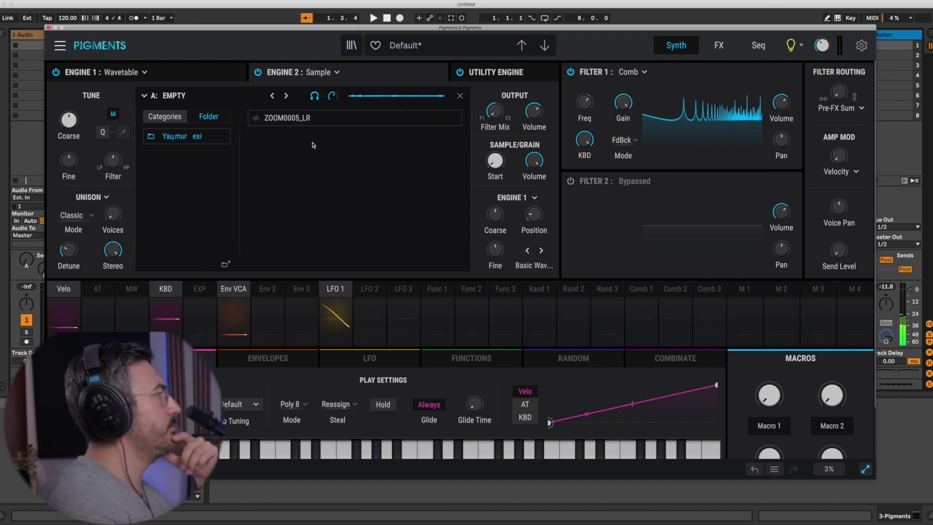
double_click(311, 118)
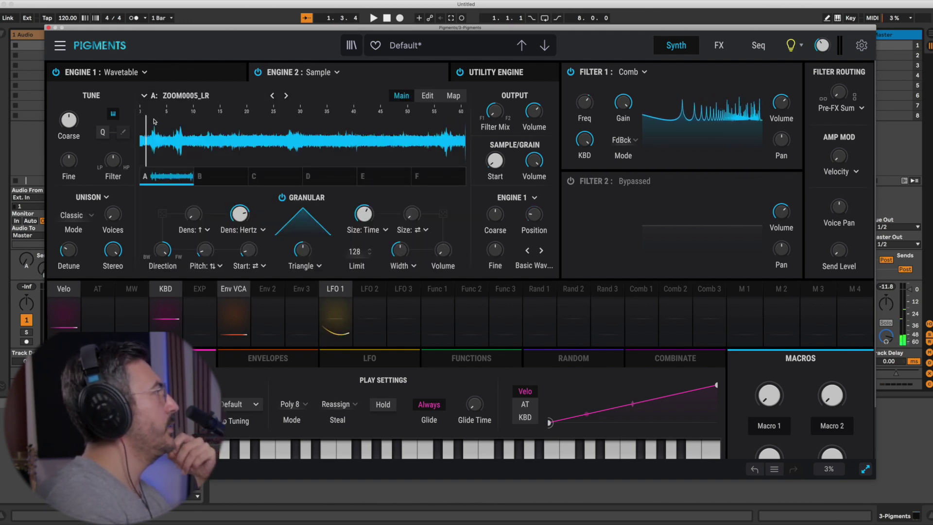
left_click_drag(147, 123, 184, 127)
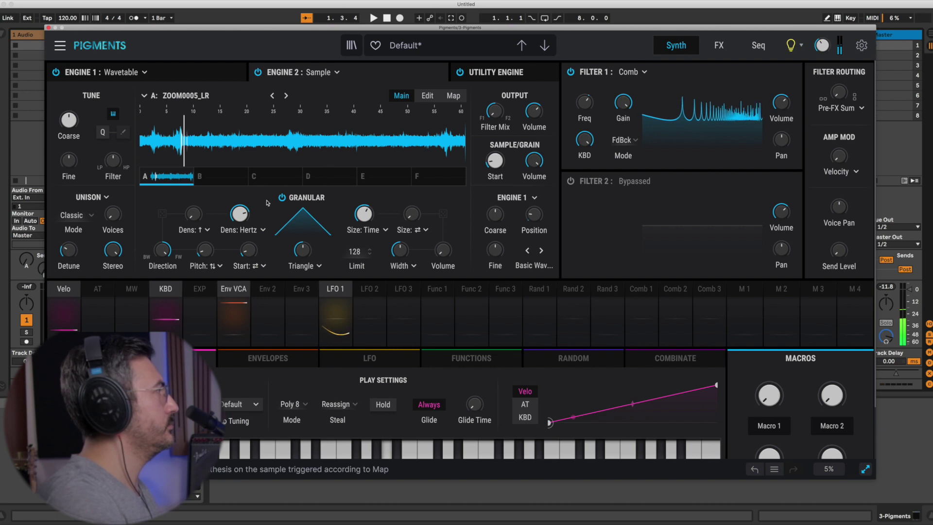
left_click(282, 198)
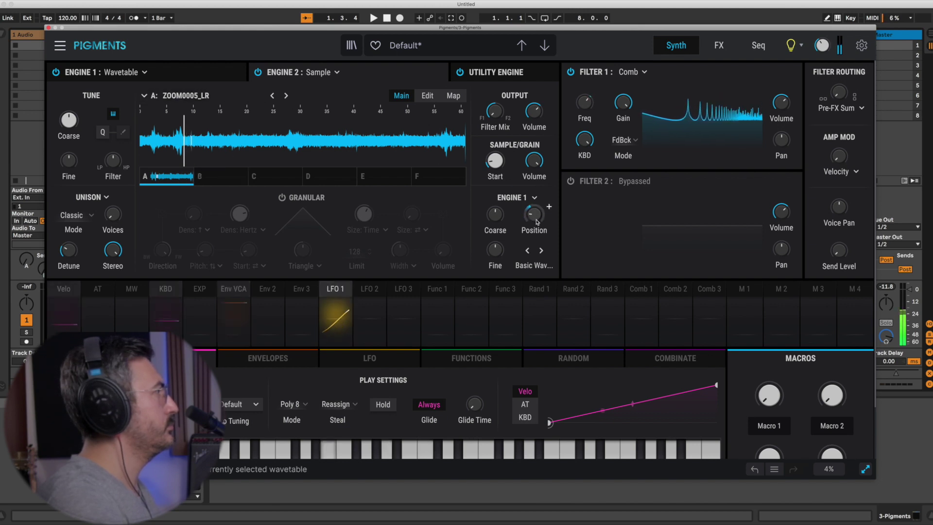
Step: Using Engine 1's linked controls, modulate Engine 2's sample Start with LFO 1 by 0.19 and set Start to 0.352
left_click(167, 67)
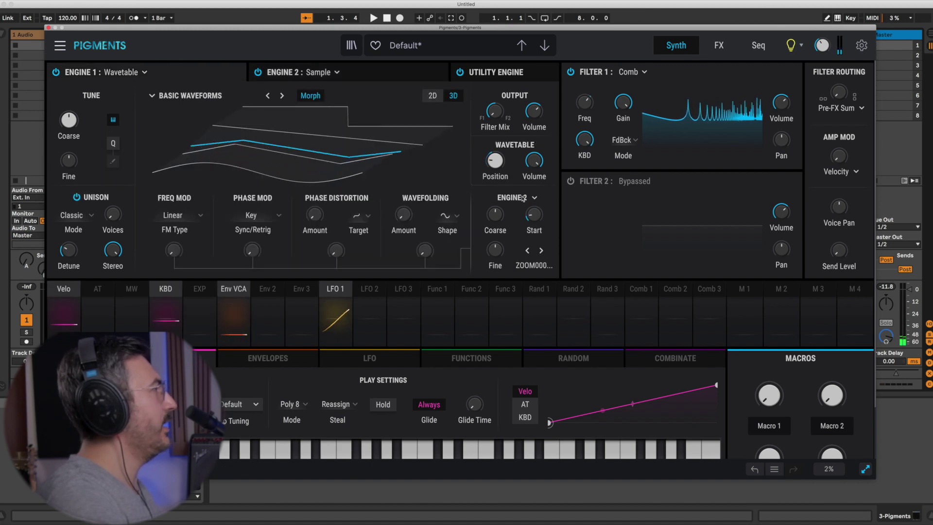
mouse_move(535, 213)
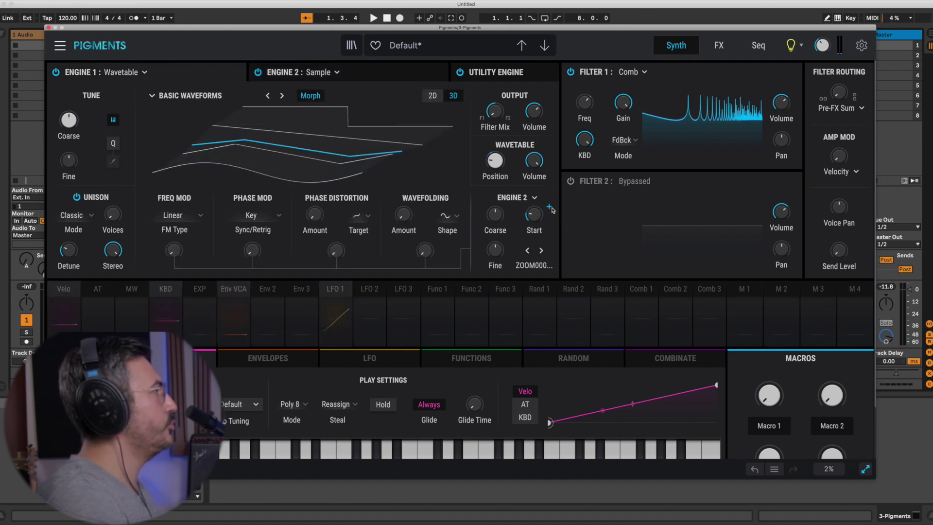
left_click(340, 292)
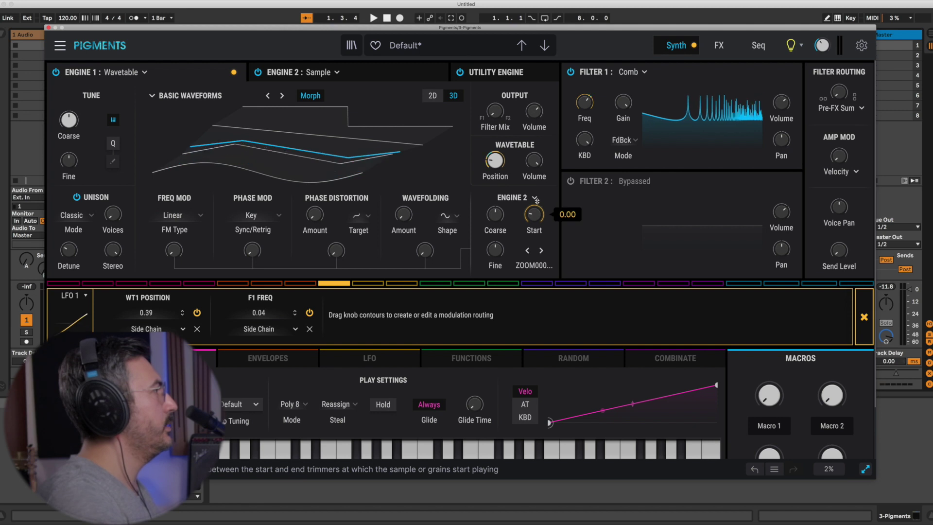
left_click_drag(535, 214, 539, 194)
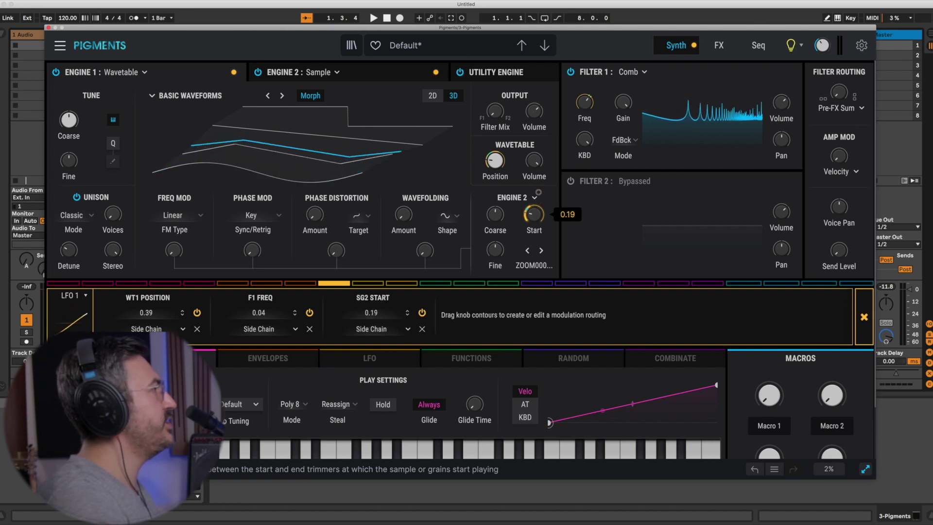
mouse_move(535, 208)
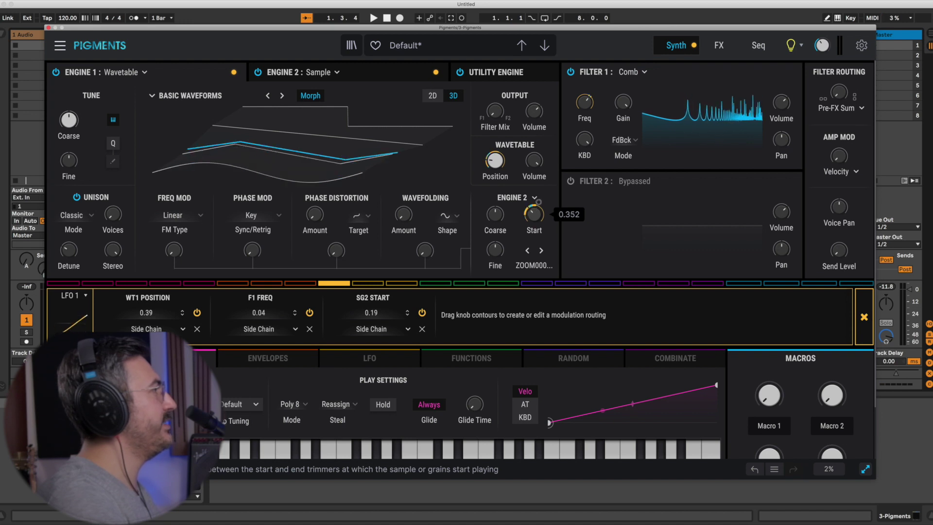
Step: Return to Engine 2 and turn on Granular for the ZOOM0005_LR sample
left_click(307, 76)
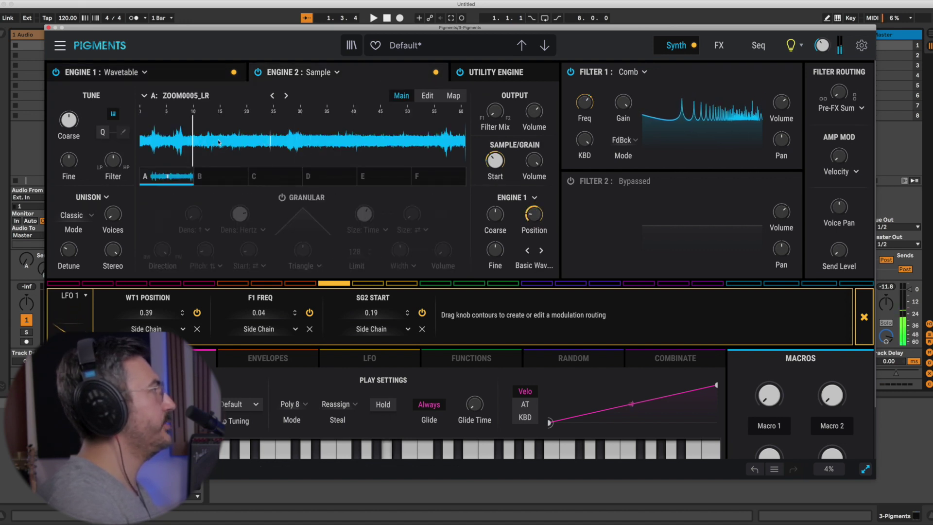
left_click(283, 198)
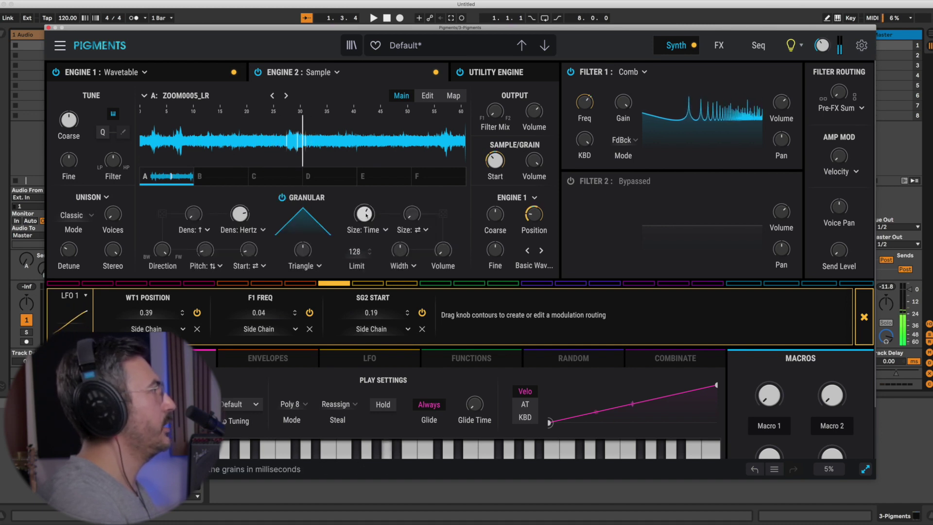
mouse_move(368, 215)
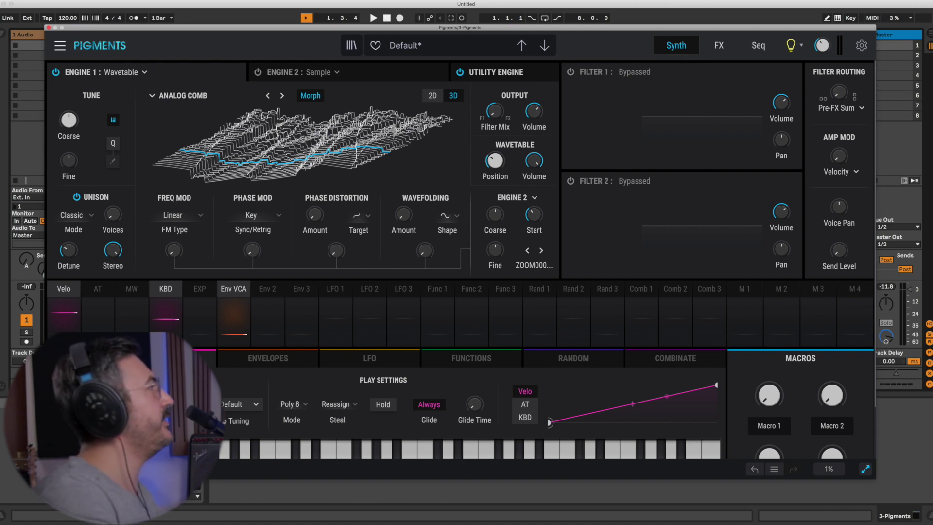
Step: Load the Gogo wavetable from the Pigments 3.5 category into Engine 1 and adjust its Position
left_click(184, 96)
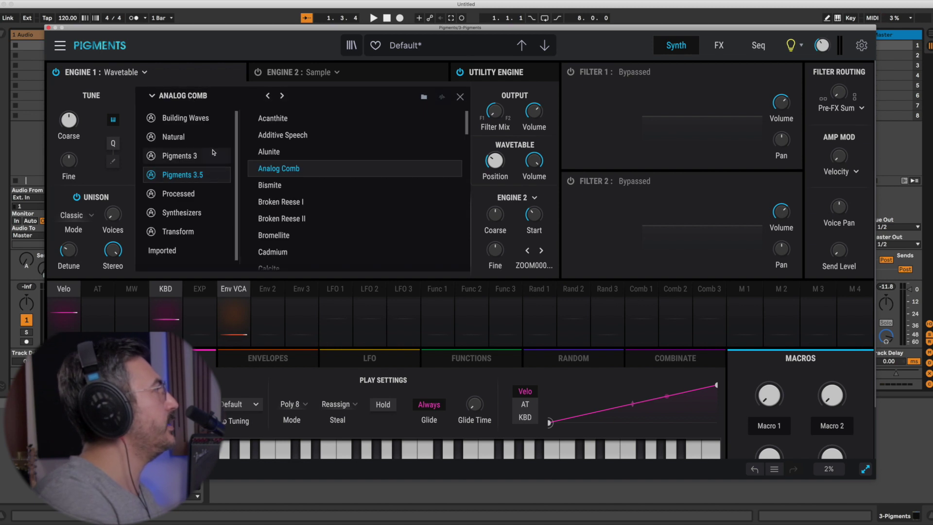
left_click(213, 156)
scroll(313, 154, "down", 15)
left_click(182, 174)
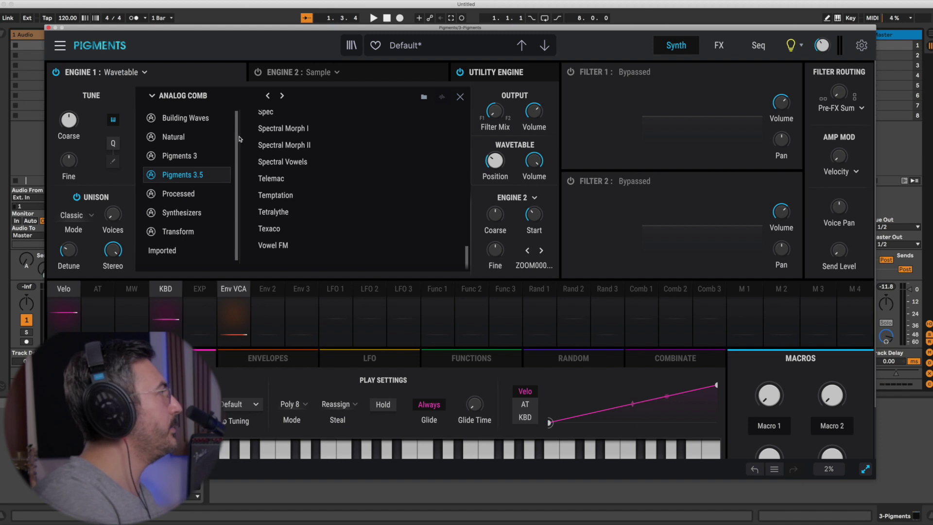
scroll(320, 143, "up", 10)
left_click(316, 124)
double_click(316, 124)
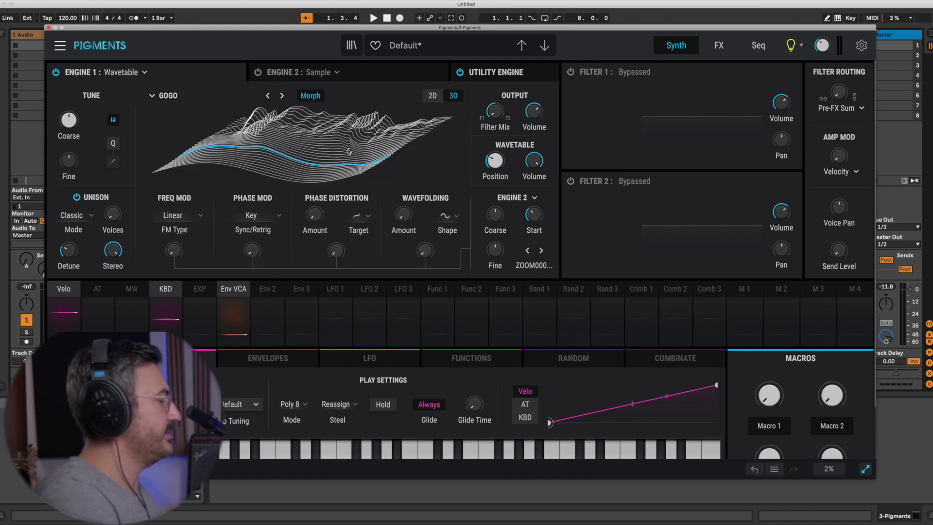
mouse_move(495, 161)
left_mouse_down()
mouse_move(503, 128)
mouse_move(509, 171)
left_mouse_up()
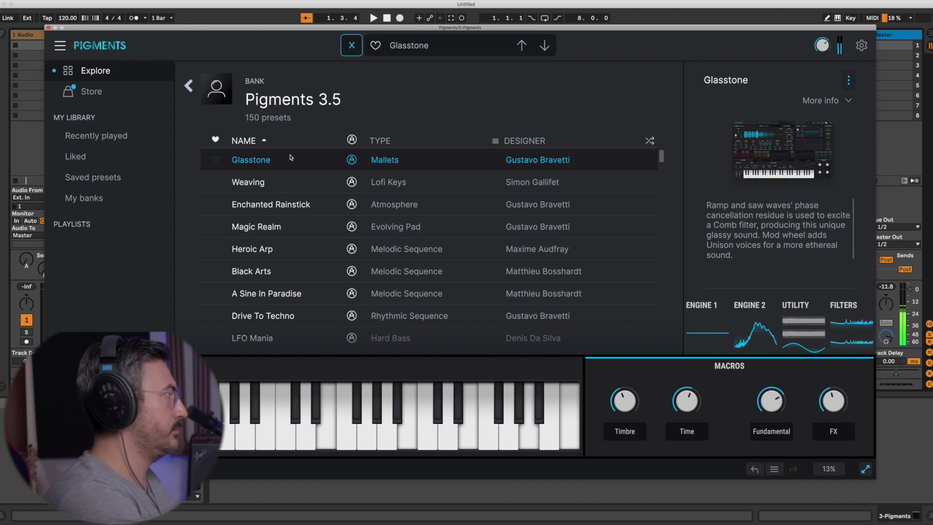
Step: Audition the Weaving, Enchanted Rainstick and Magic Realm presets in the Pigments 3.5 bank
key("Down")
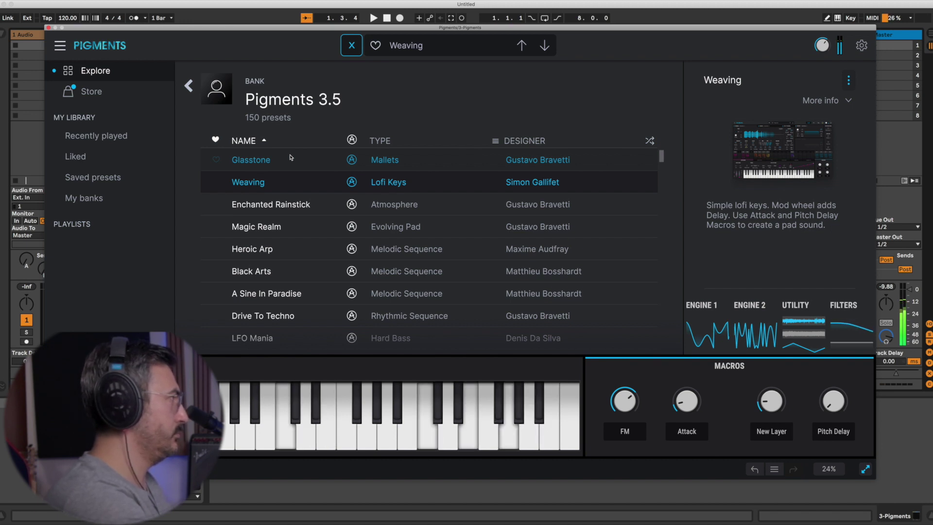
key("Down")
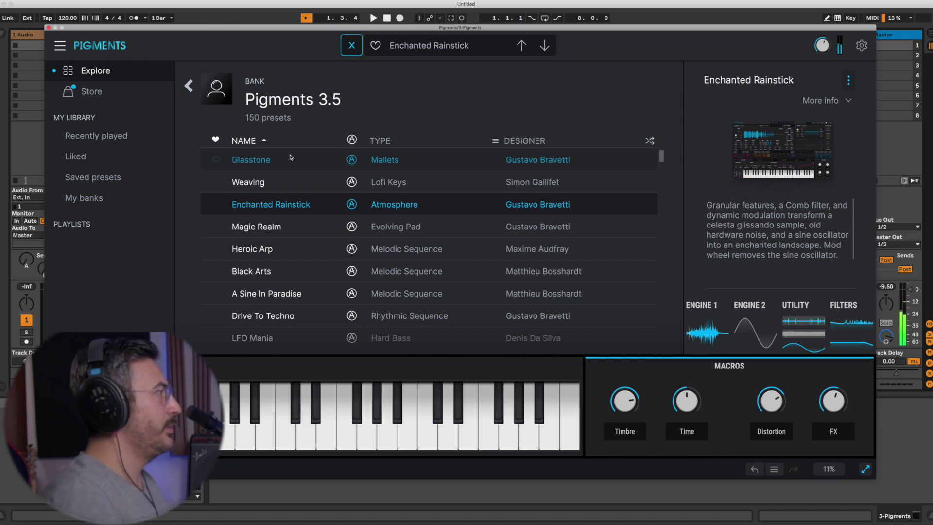
key("Down")
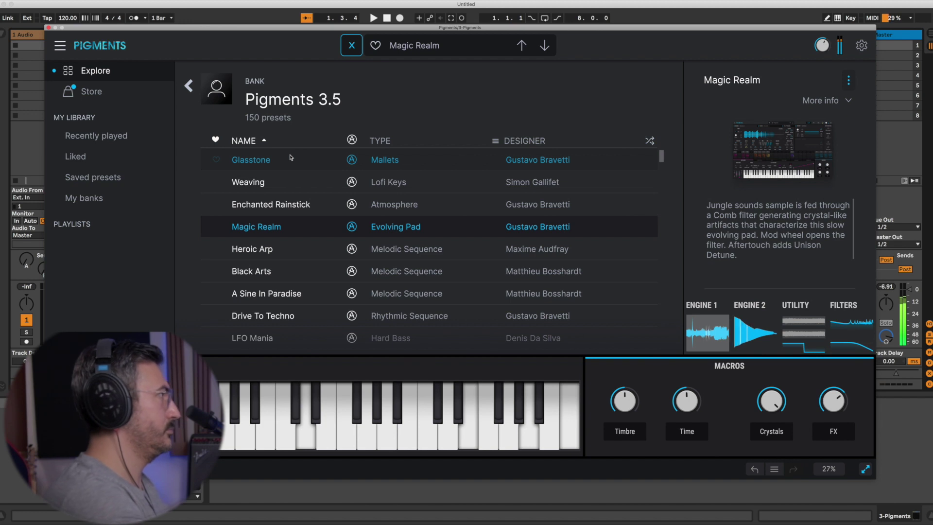
Step: Audition the sequence presets Heroic Arp, Black Arts, A Sine In Paradise and Drive To Techno in the Pigments 3.5 bank
key("Down")
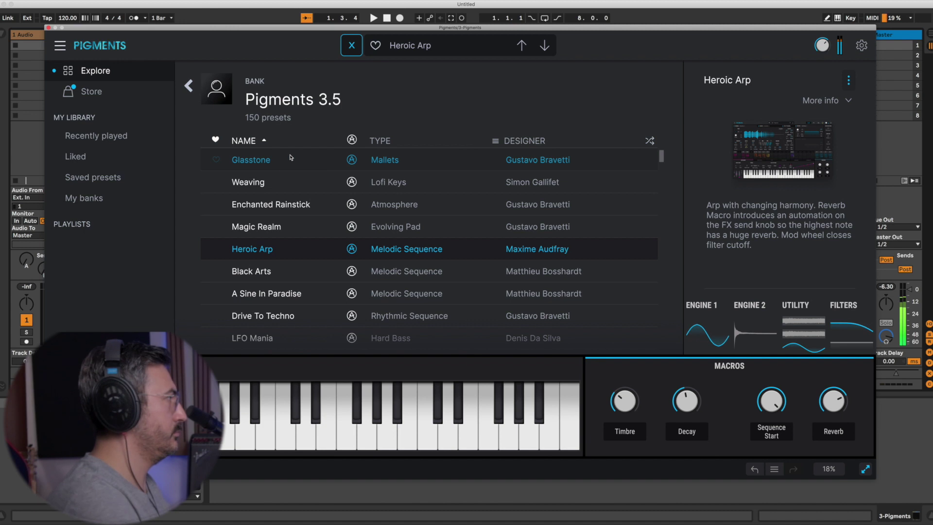
key("Down")
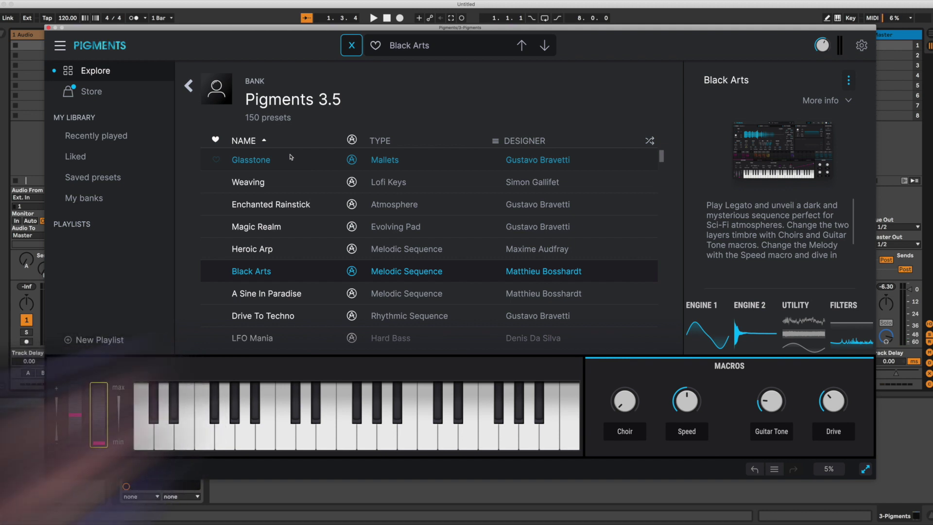
key("Down")
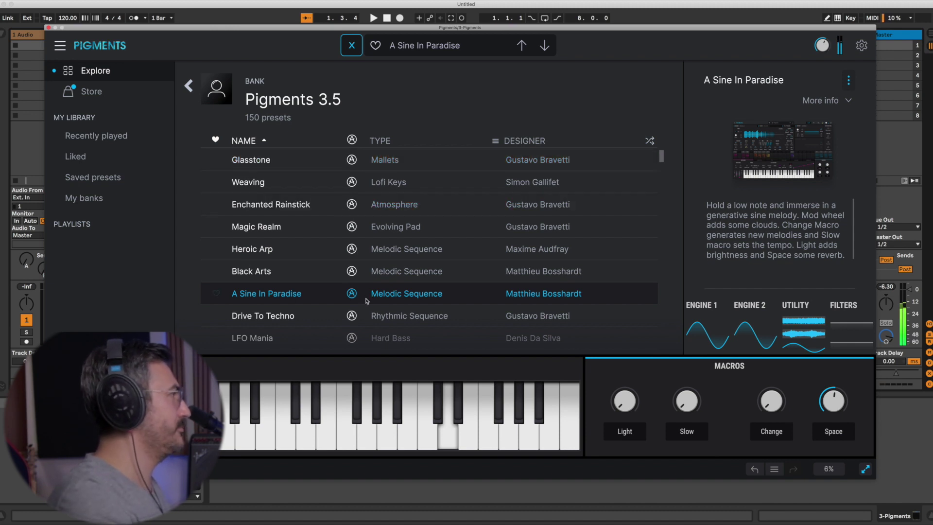
scroll(434, 297, "down", 1)
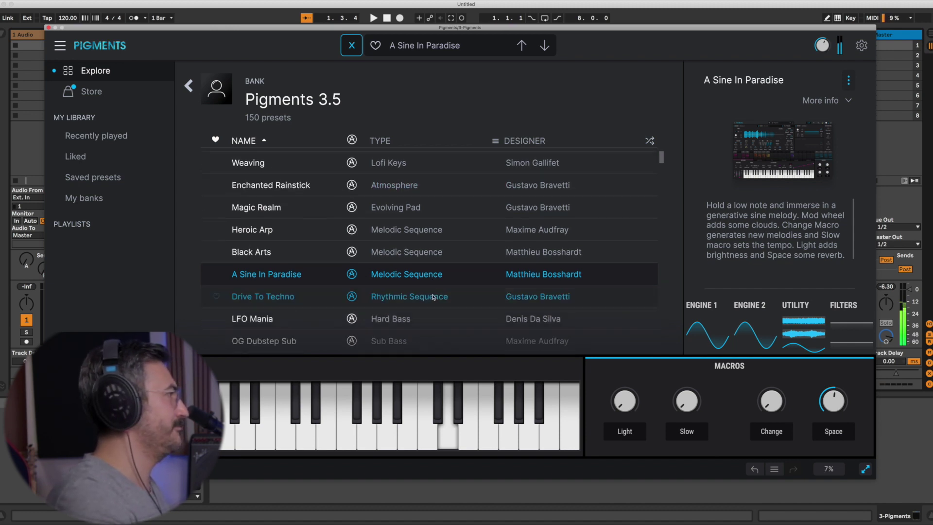
left_click(472, 300)
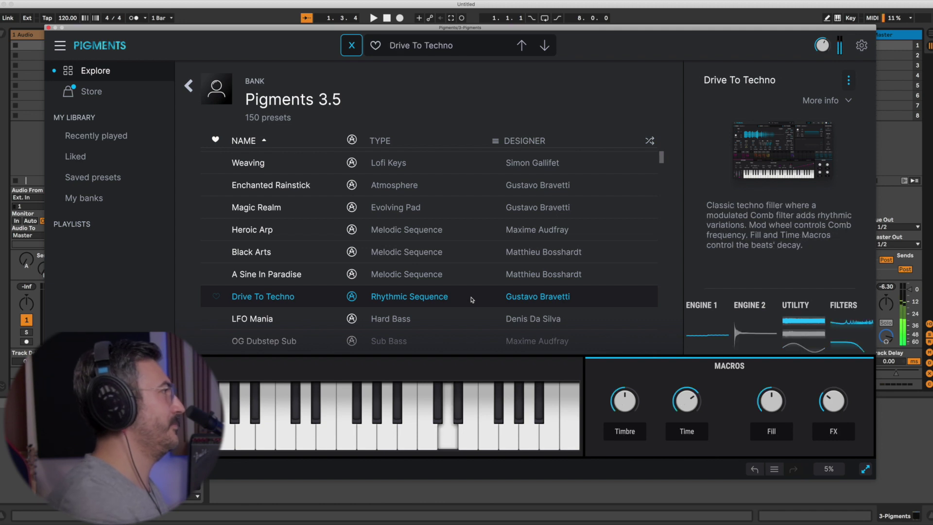
Step: Audition the LFO Mania, OG Dubstep Sub and Wobbling Seq Inc presets in the Pigments 3.5 bank
scroll(474, 289, "down", 2)
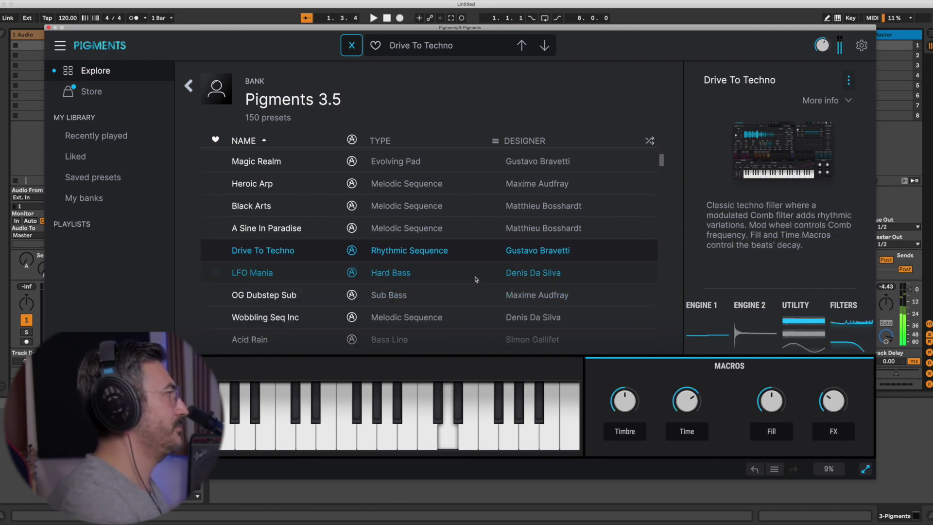
left_click(476, 279)
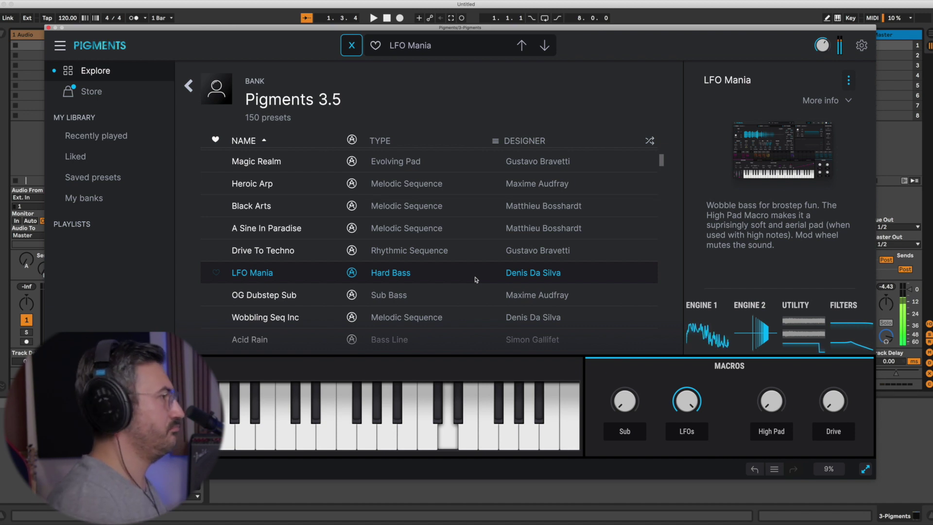
key("Down")
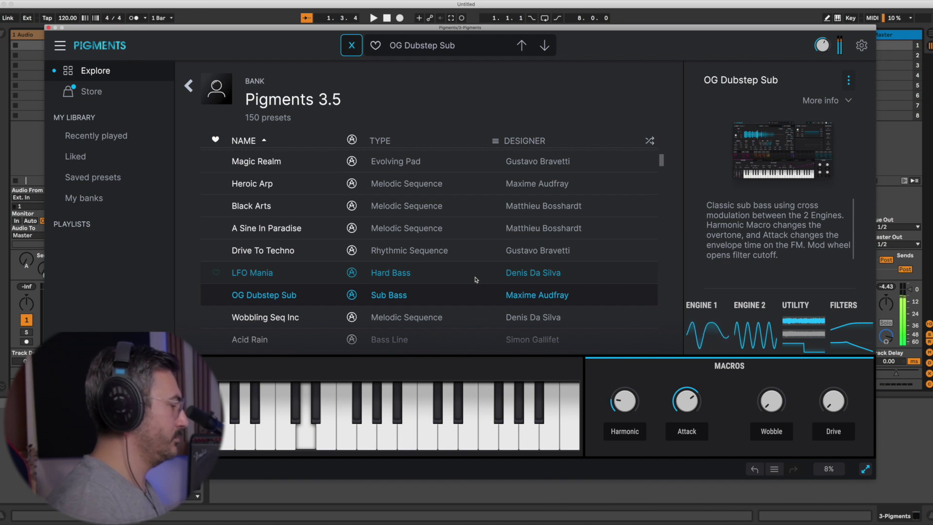
key("Down")
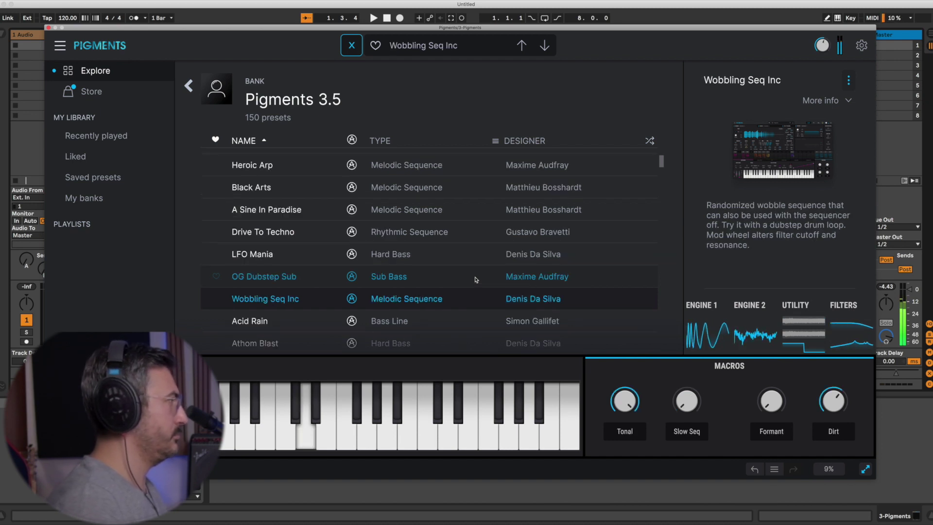